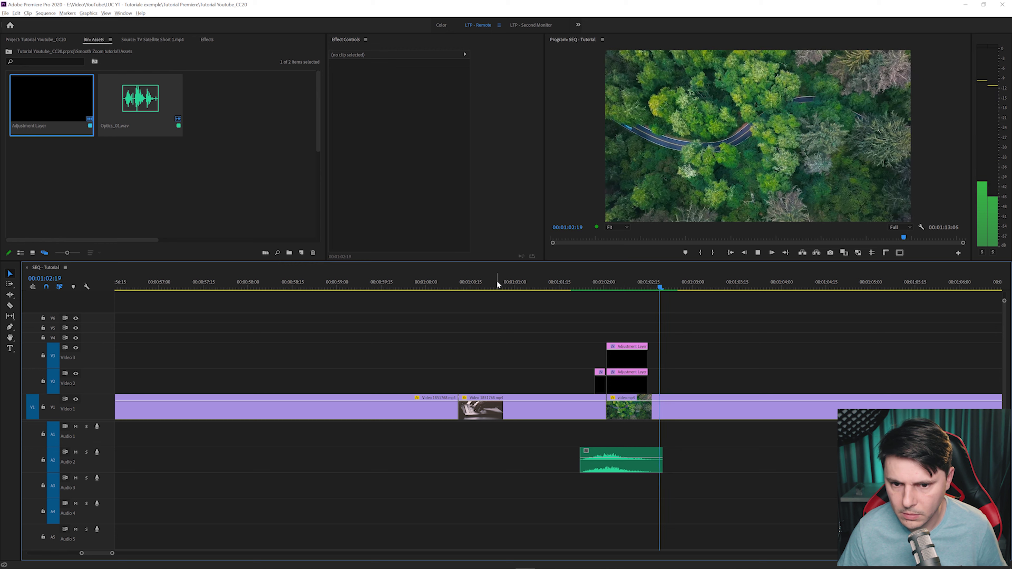
# Step: Replay the earlier example transition to review how it looks
pyautogui.press('space')
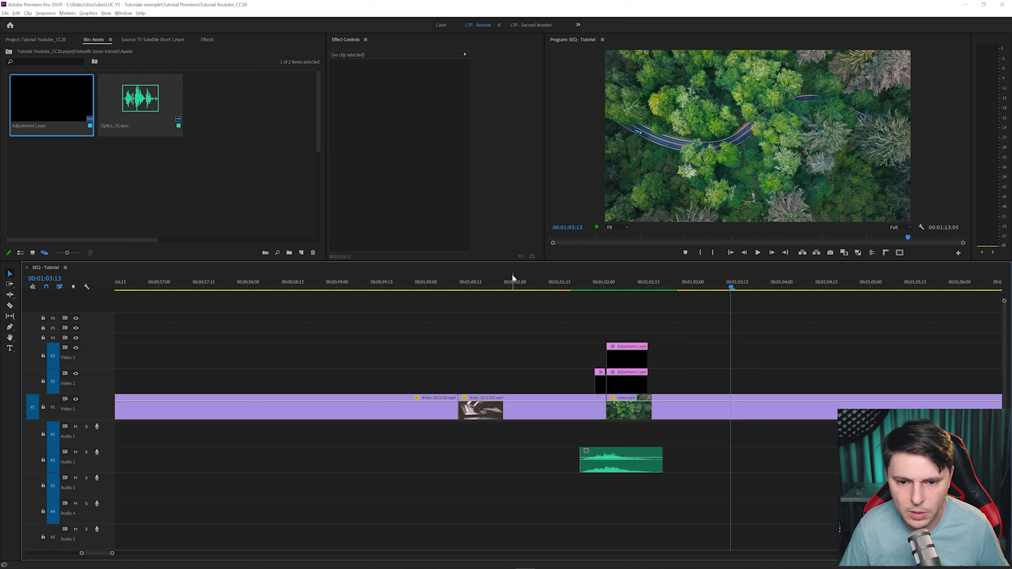
pyautogui.press('-')
pyautogui.moveTo(303, 281); pyautogui.dragTo(270, 284)
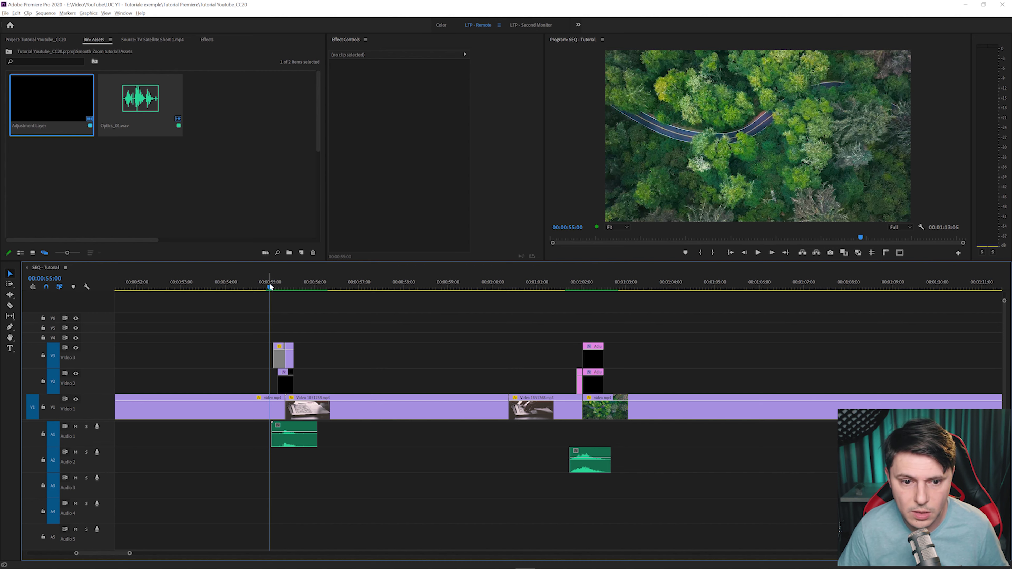
pyautogui.press('space')
pyautogui.click(266, 285)
pyautogui.press('space')
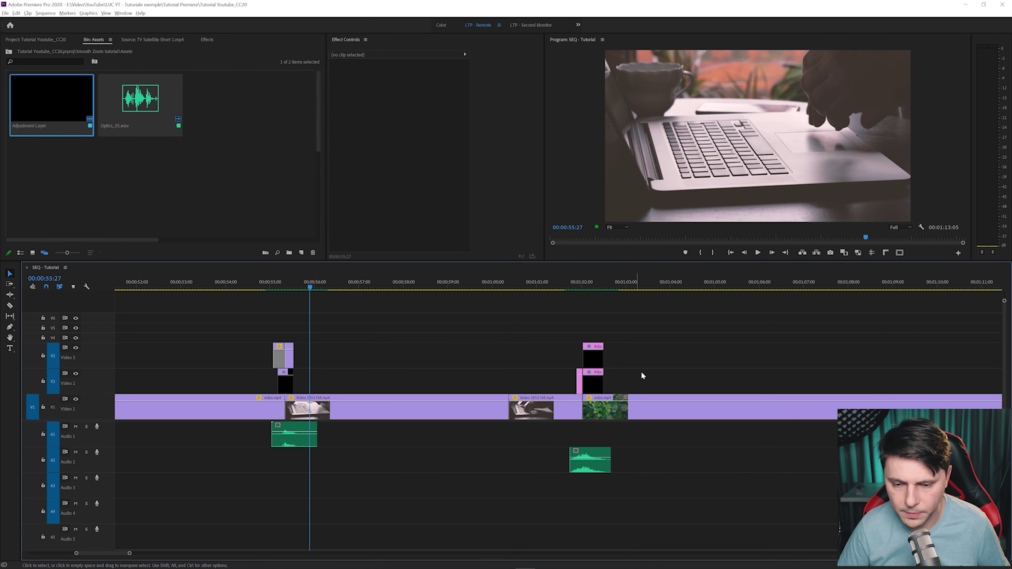
# Step: Delete the example transition clips around 01:02
pyautogui.moveTo(550, 333); pyautogui.dragTo(702, 482)
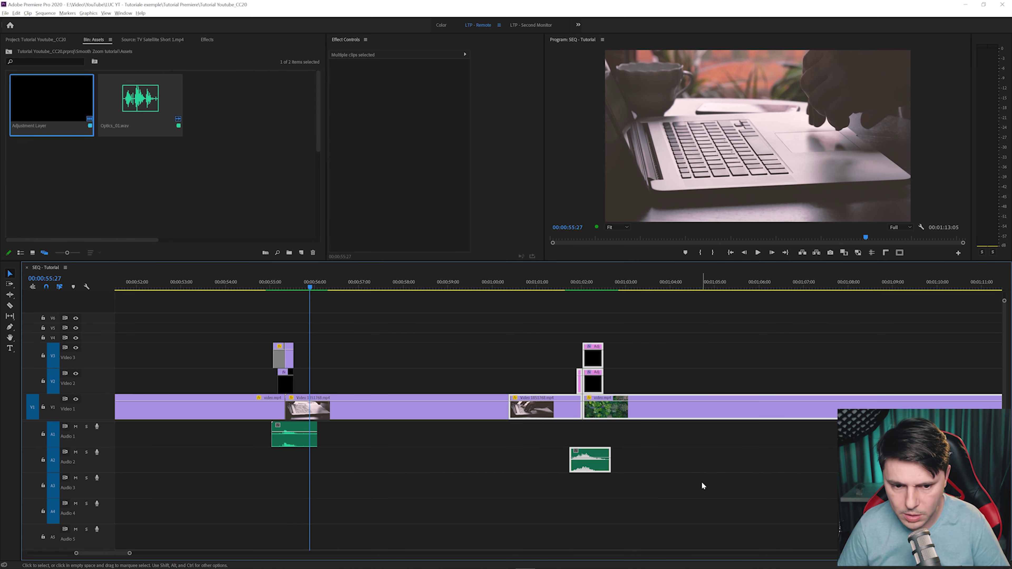
pyautogui.press('Delete')
pyautogui.click(164, 281)
pyautogui.press('-')
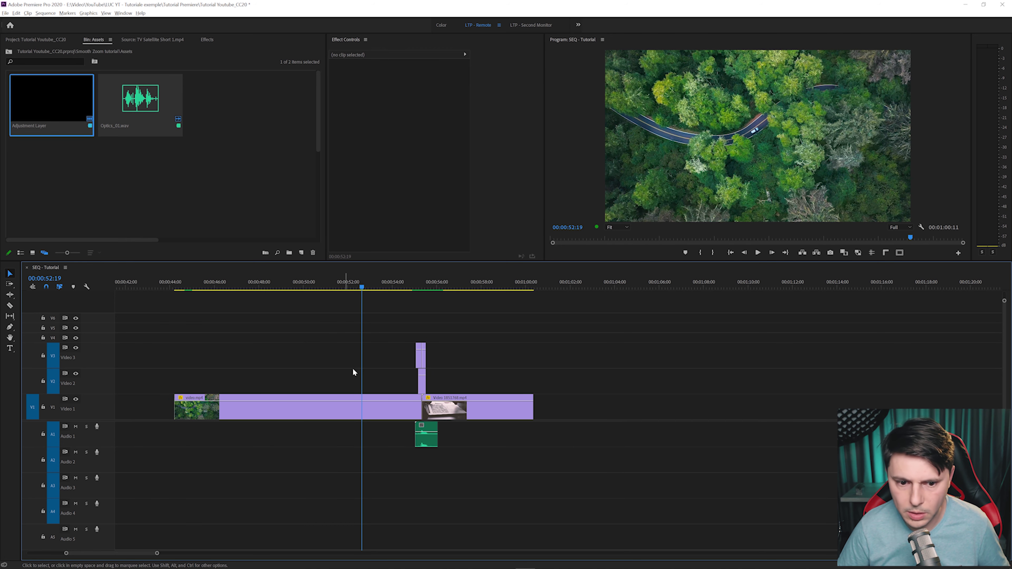
# Step: Alt-drag a copy of video.mp4 onto V1 right after the laptop clip
pyautogui.click(303, 409)
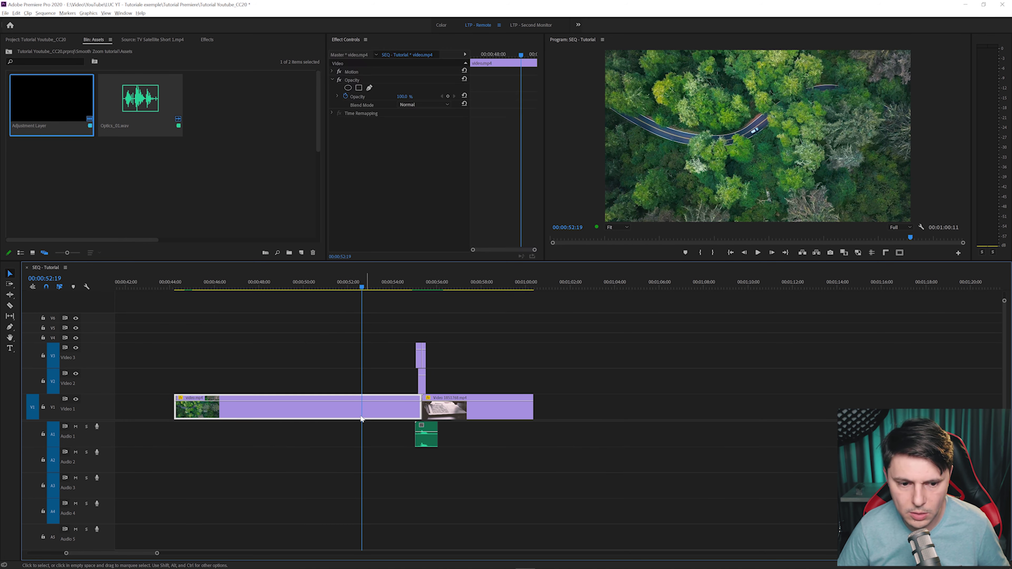
pyautogui.moveTo(271, 413); pyautogui.dragTo(659, 371)
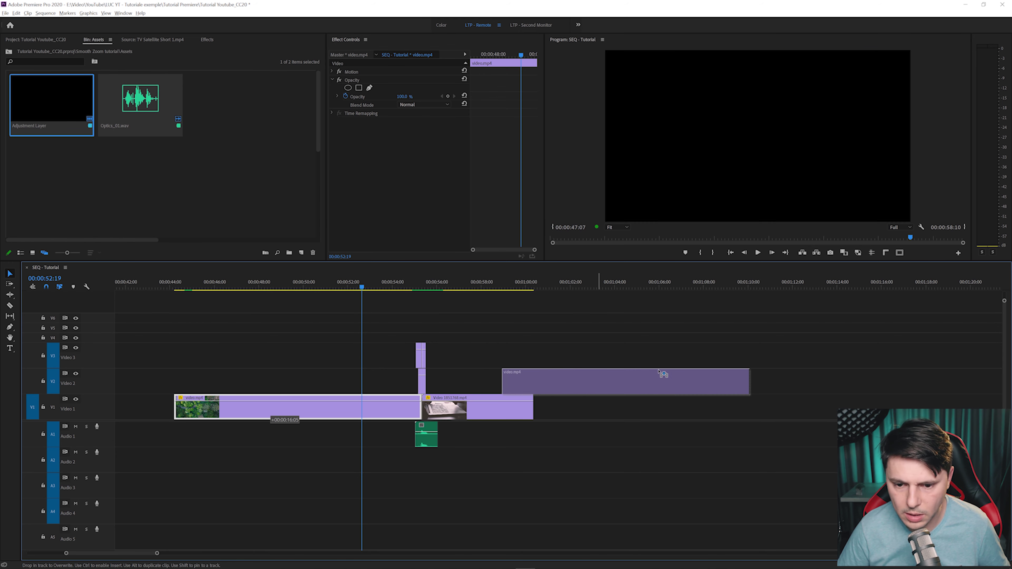
pyautogui.moveTo(658, 372); pyautogui.dragTo(631, 410)
pyautogui.click(534, 288)
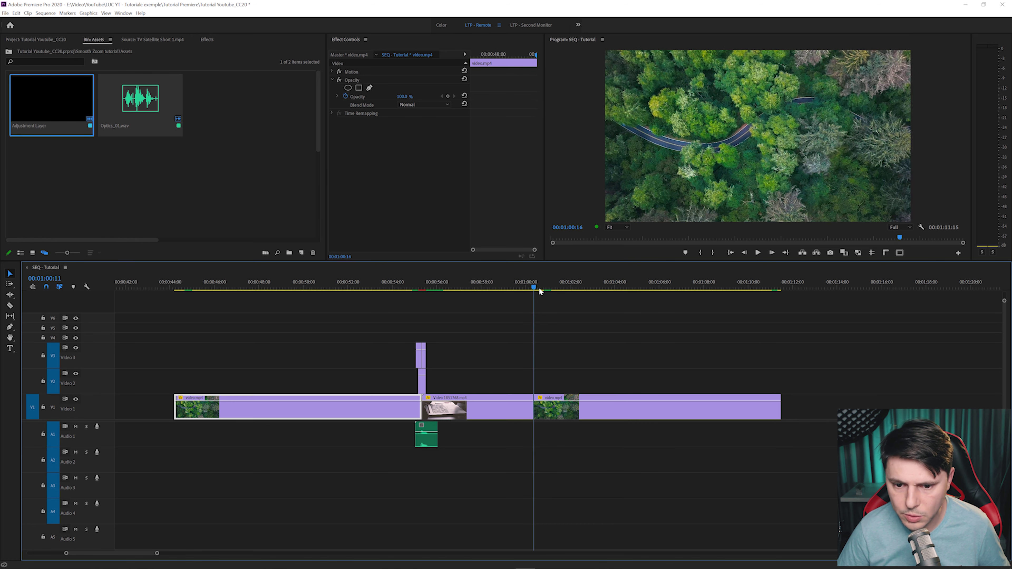
pyautogui.press('=')
pyautogui.press('=')
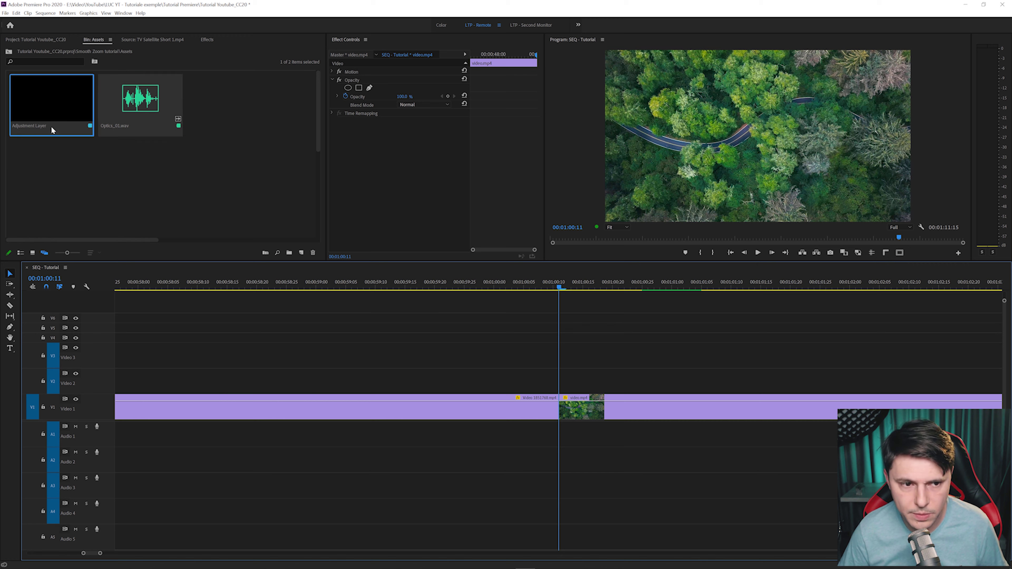
# Step: Preview the Optics_01.wav sound, then return to the Assets bin
pyautogui.doubleClick(140, 106)
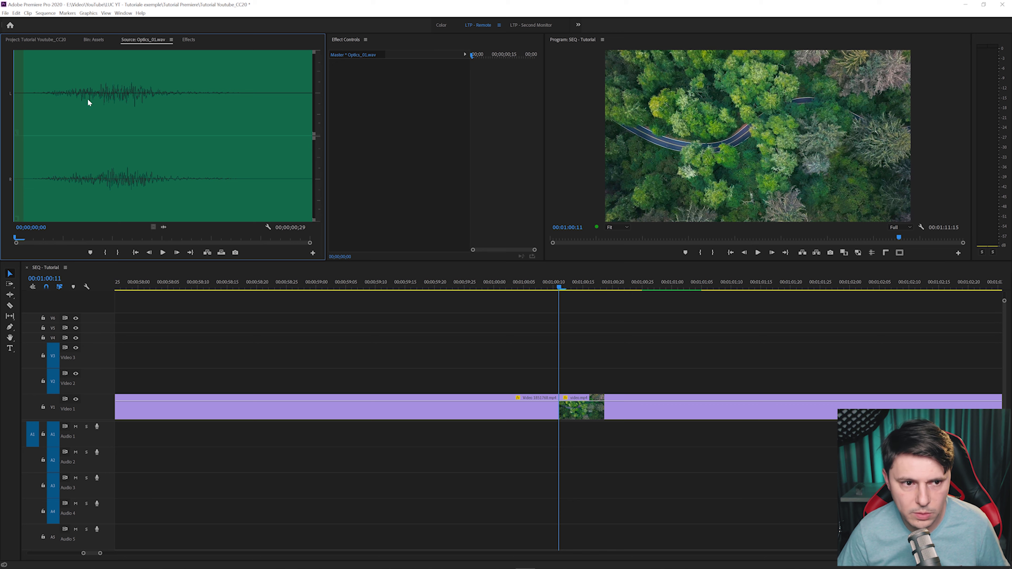
pyautogui.press('space')
pyautogui.click(32, 82)
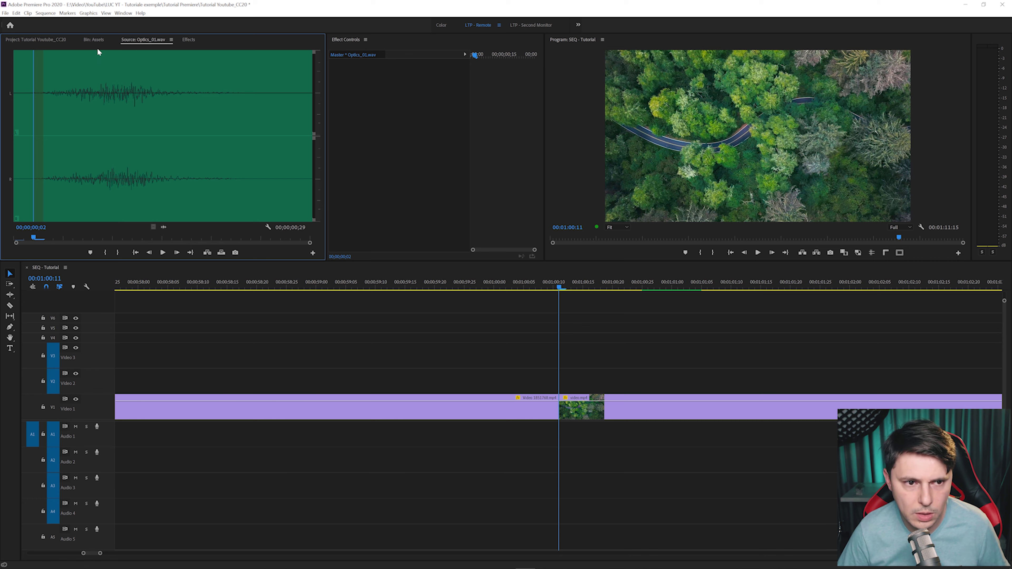
pyautogui.click(93, 39)
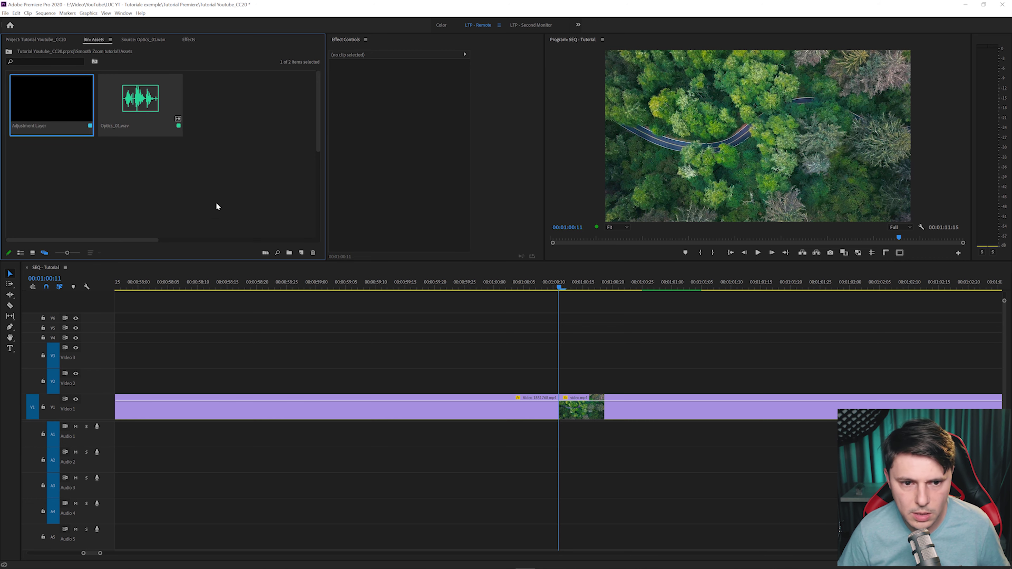
# Step: Create a new adjustment layer and place it on Video 2 over the laptop-to-forest cut
pyautogui.click(302, 253)
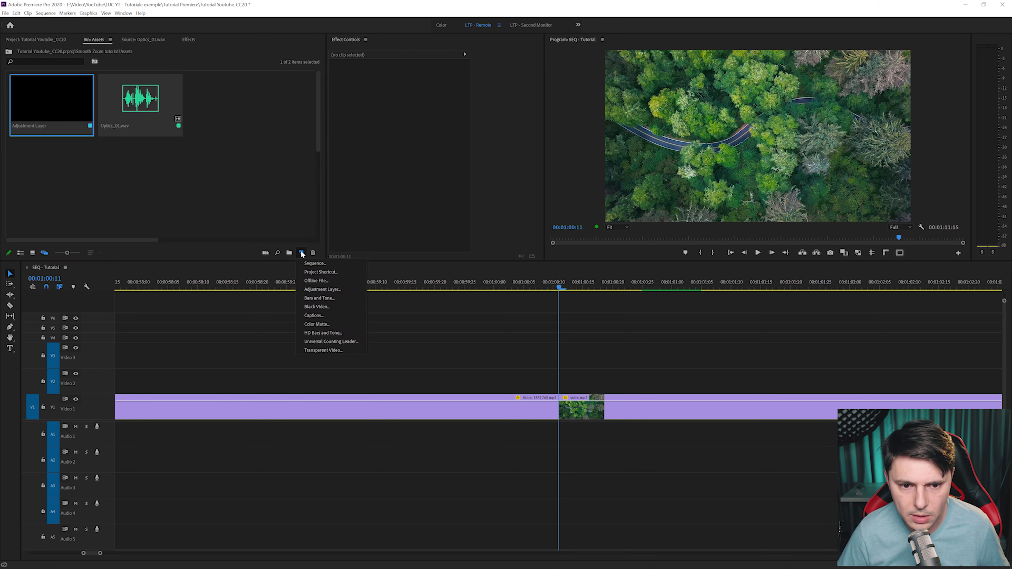
pyautogui.click(322, 290)
pyautogui.click(520, 316)
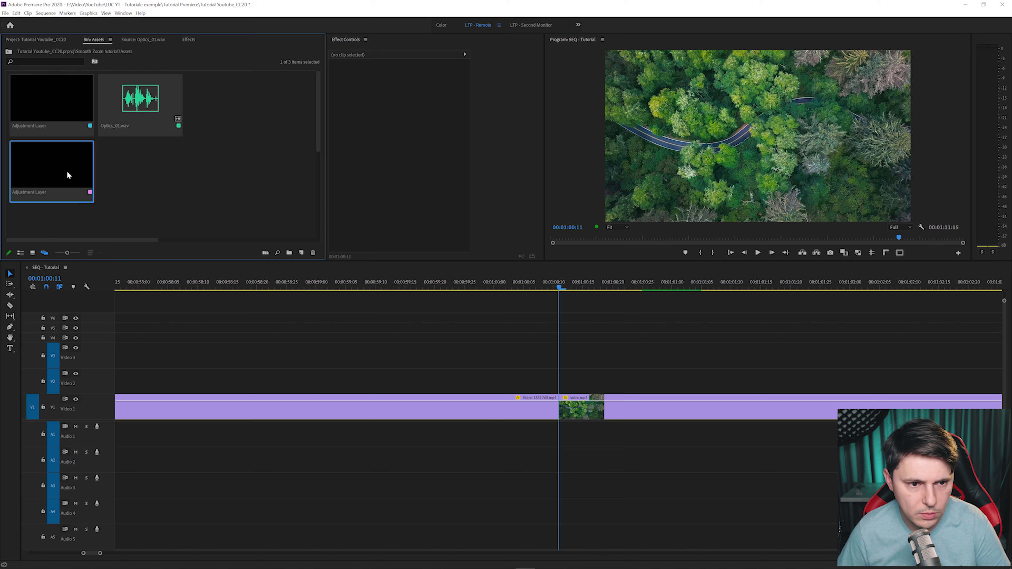
pyautogui.press('Delete')
pyautogui.moveTo(54, 99)
pyautogui.mouseDown()
pyautogui.moveTo(514, 393)
pyautogui.moveTo(538, 392)
pyautogui.mouseUp()
pyautogui.moveTo(556, 292); pyautogui.dragTo(561, 292)
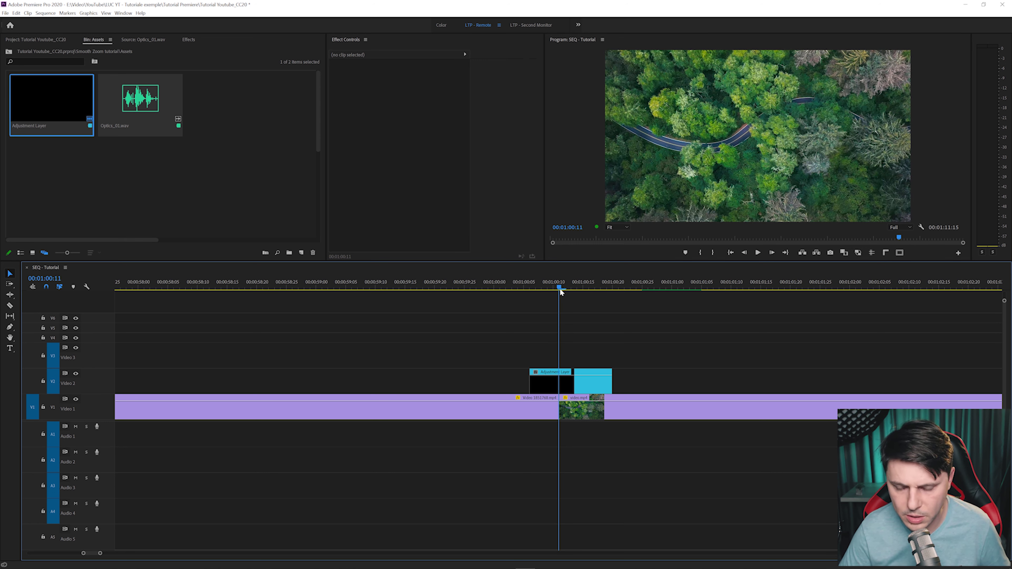
pyautogui.press('d')
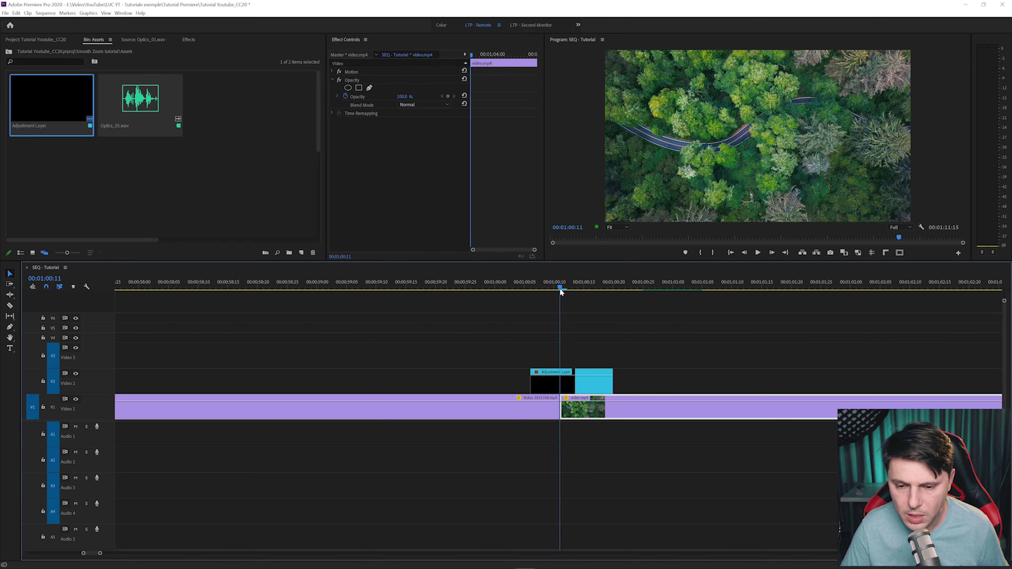
# Step: Extend the adjustment layer's end five frames past the cut
pyautogui.hotkey('shift', 'Left')
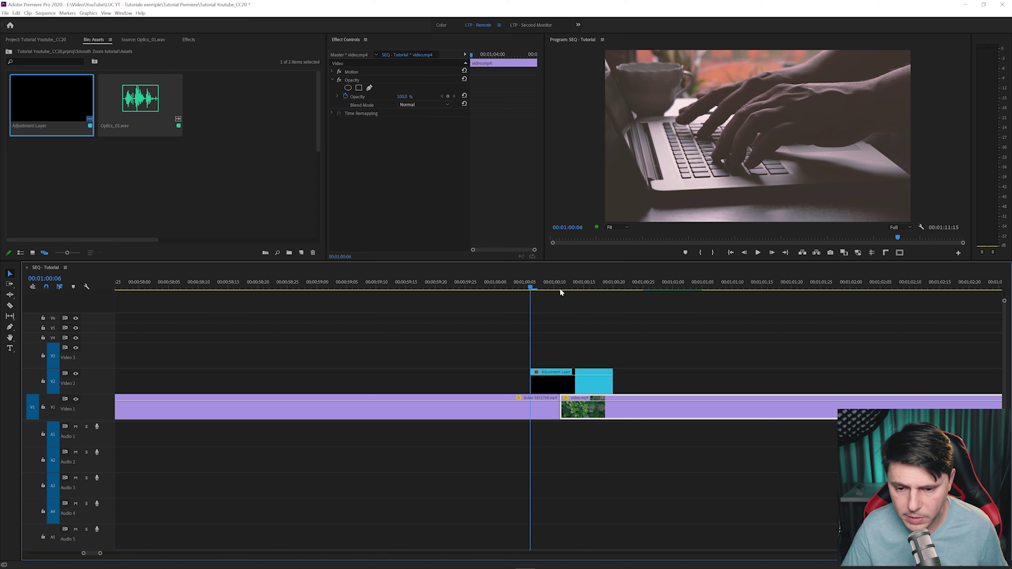
pyautogui.hotkey('shift', 'Right')
pyautogui.hotkey('shift', 'Right')
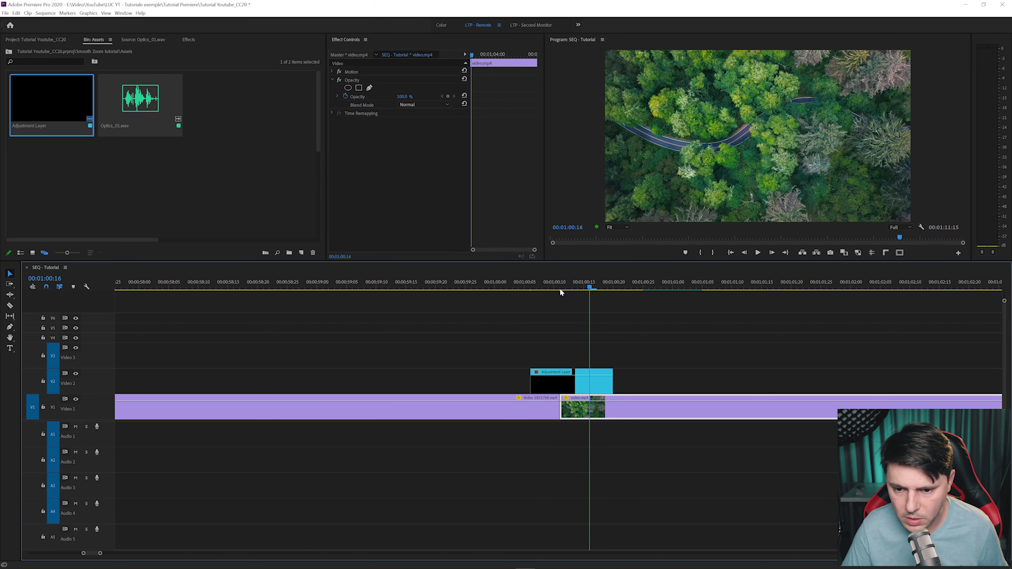
pyautogui.hotkey('shift', 'Right')
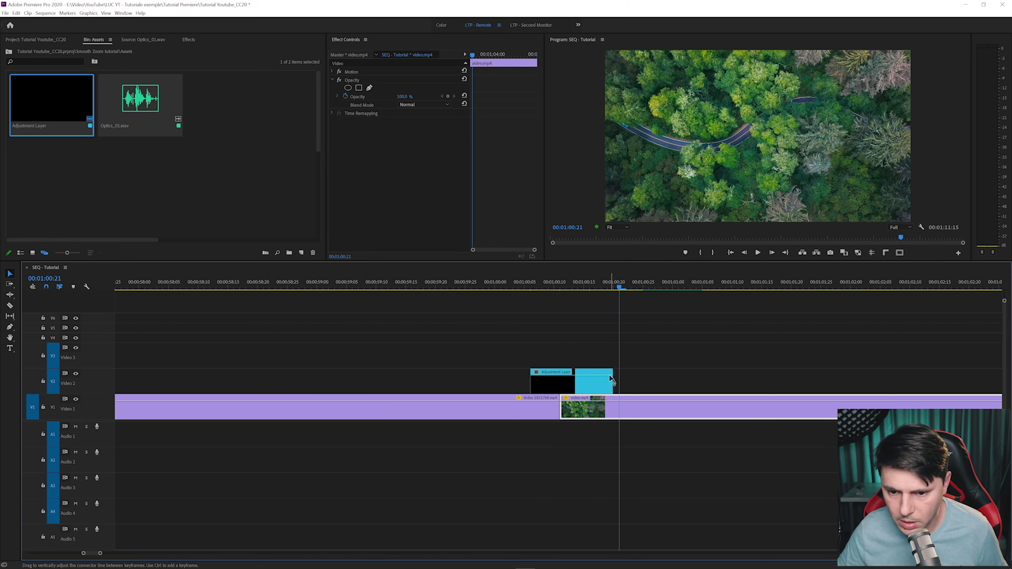
pyautogui.moveTo(610, 379); pyautogui.dragTo(619, 379)
pyautogui.hotkey('shift', 'Left')
pyautogui.hotkey('shift', 'Left')
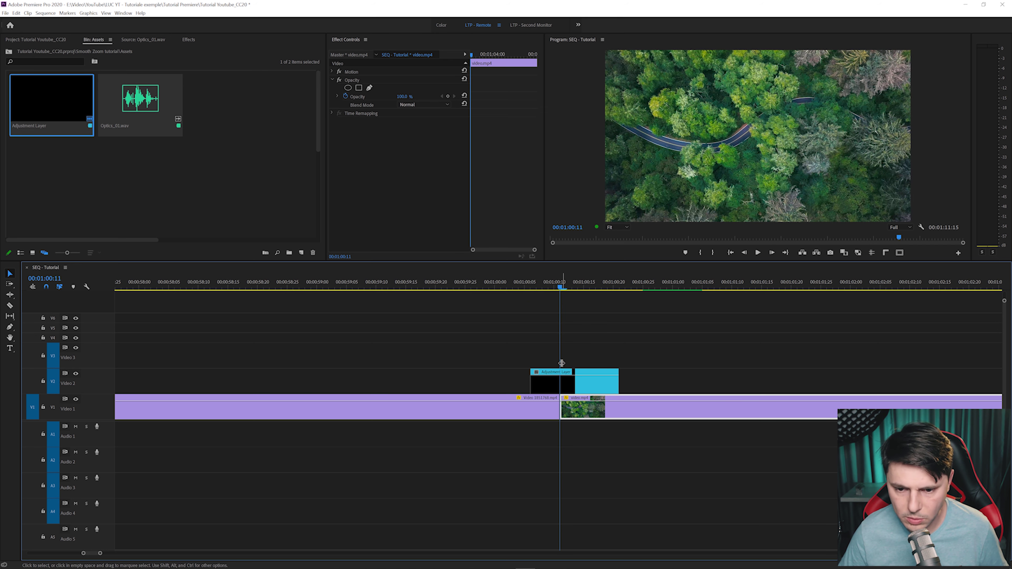
# Step: Razor the adjustment layer at the cut and select the first piece
pyautogui.click(10, 306)
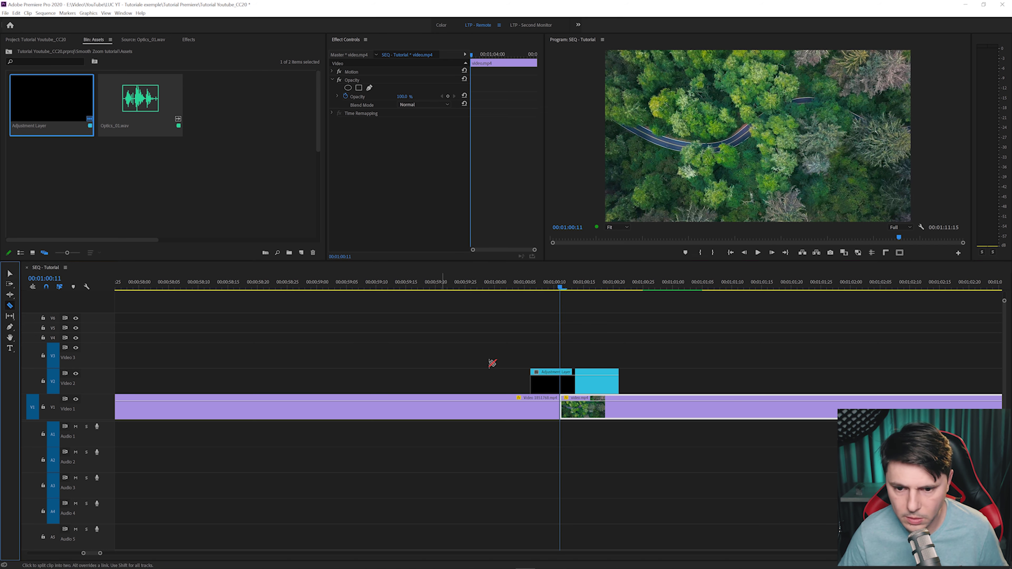
pyautogui.click(562, 384)
pyautogui.press('v')
pyautogui.click(542, 381)
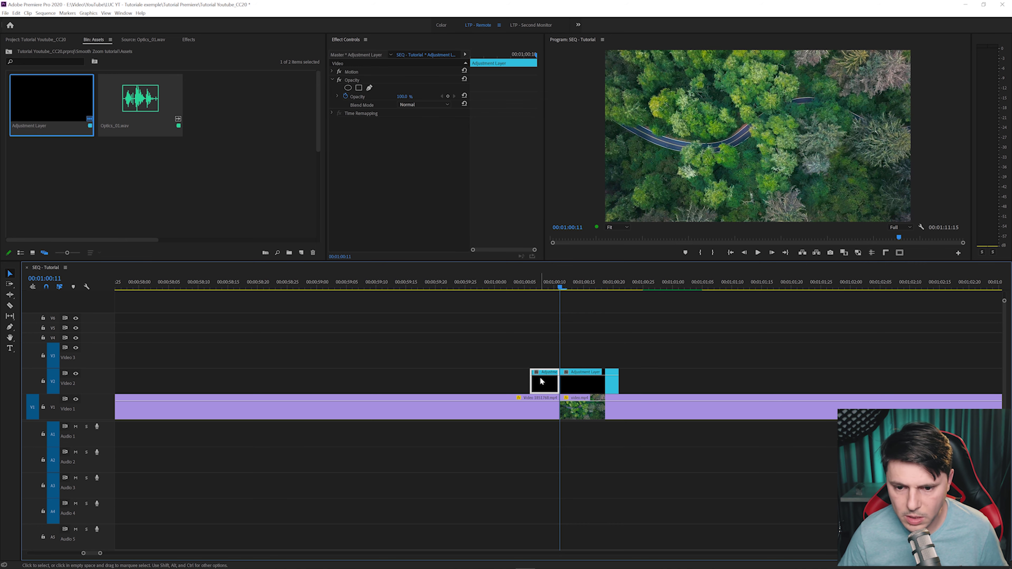
pyautogui.moveTo(546, 286)
pyautogui.mouseDown()
pyautogui.moveTo(518, 288)
pyautogui.moveTo(542, 290)
pyautogui.mouseUp()
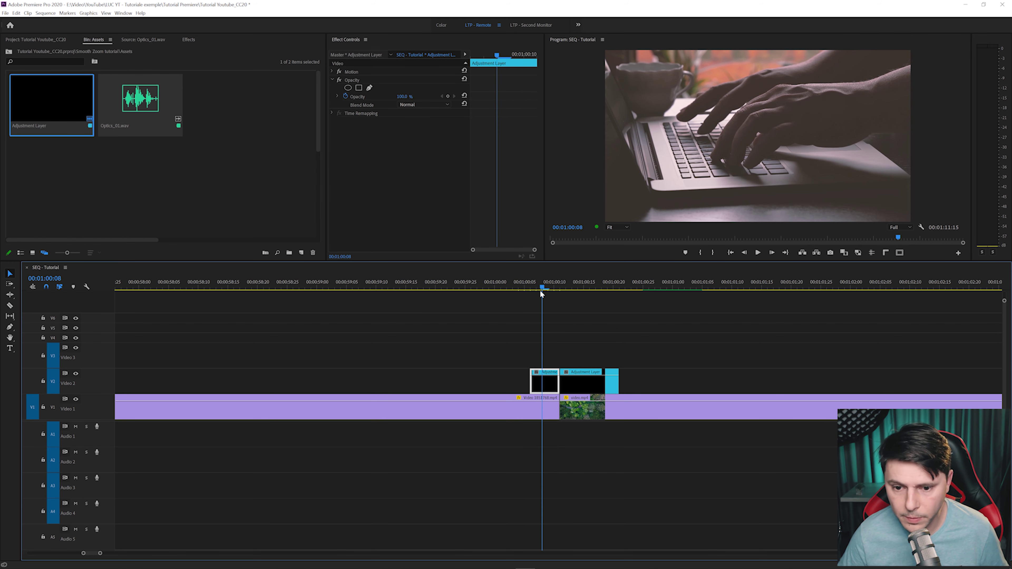
pyautogui.click(190, 42)
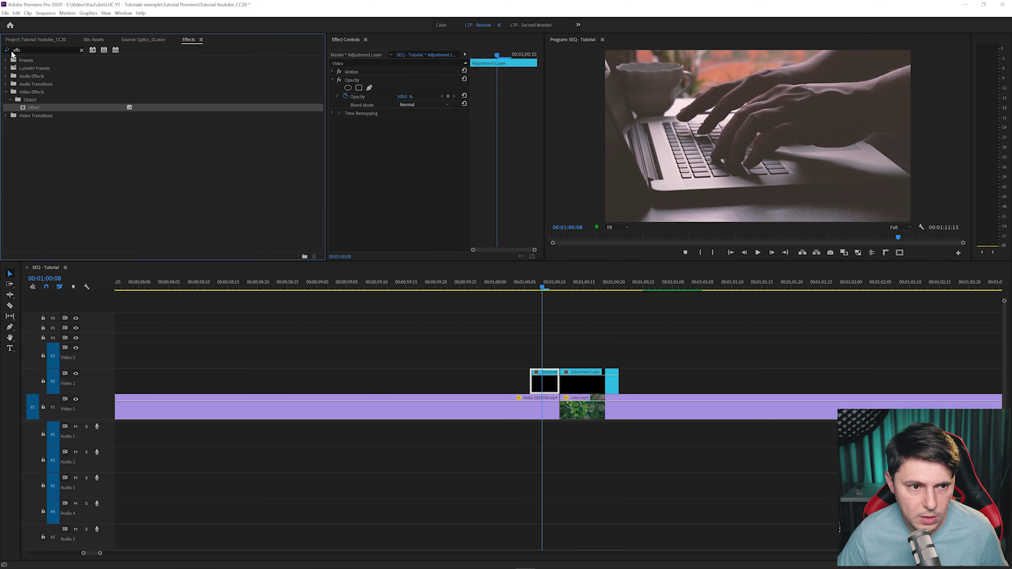
# Step: Apply the Transform effect to the first adjustment layer piece and park at 00:01:00:06
pyautogui.click(82, 51)
pyautogui.write('transf')
pyautogui.moveTo(345, 168); pyautogui.dragTo(440, 181)
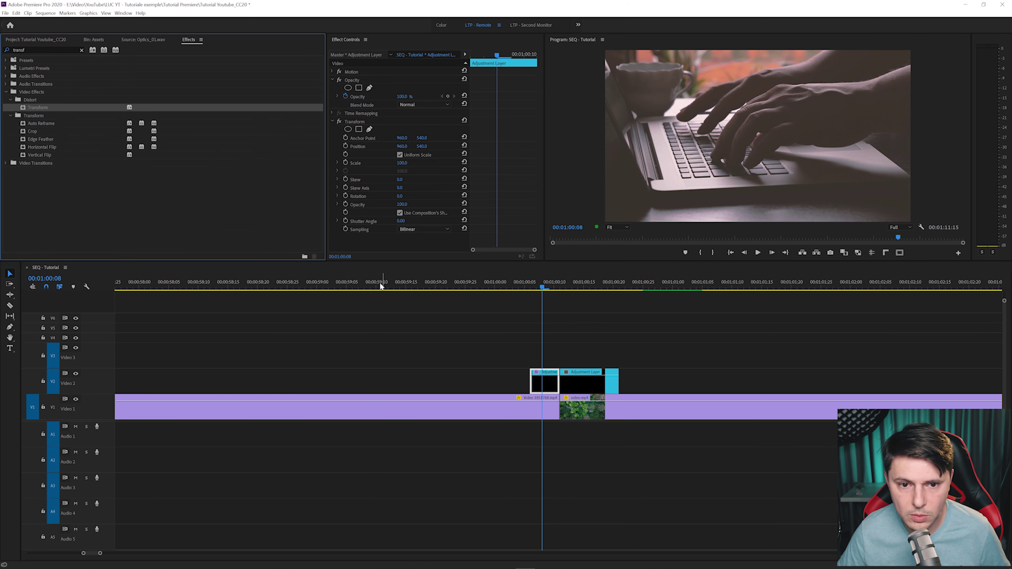
pyautogui.click(529, 287)
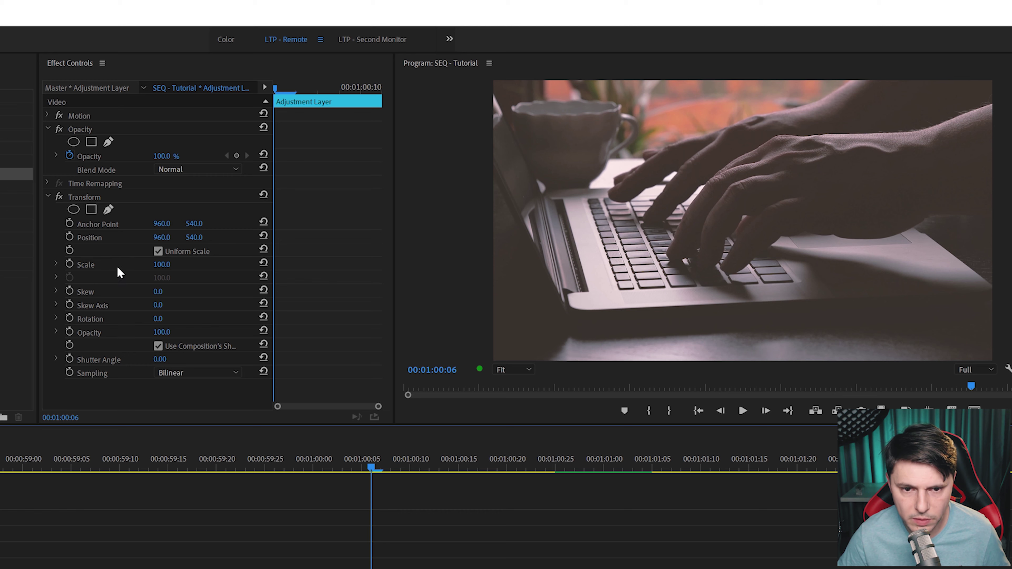
# Step: Keyframe Transform Scale with Bezier easing from 100 at 00:01:00:06 to 300 at 00:01:00:11
pyautogui.click(70, 264)
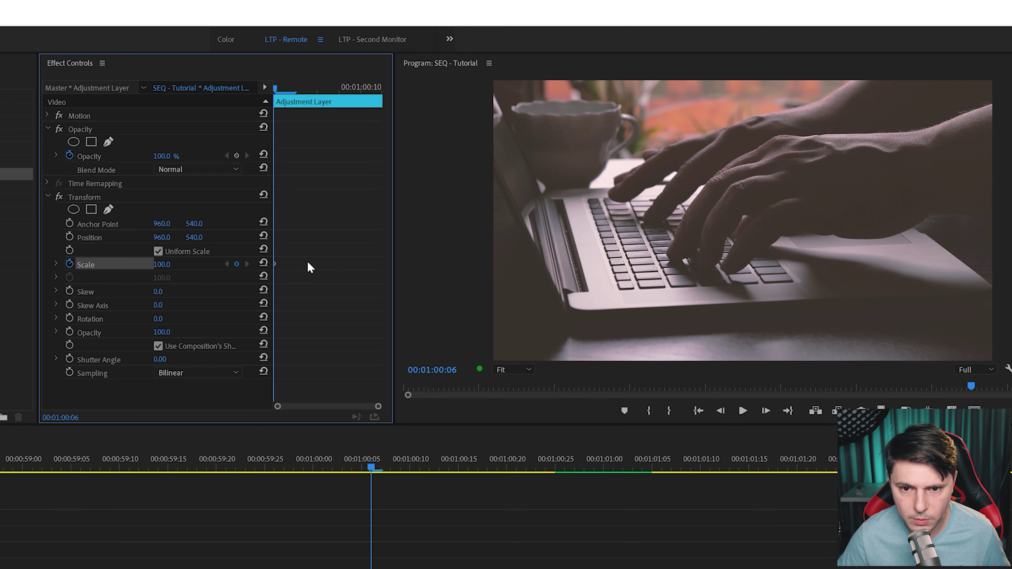
pyautogui.rightClick(274, 265)
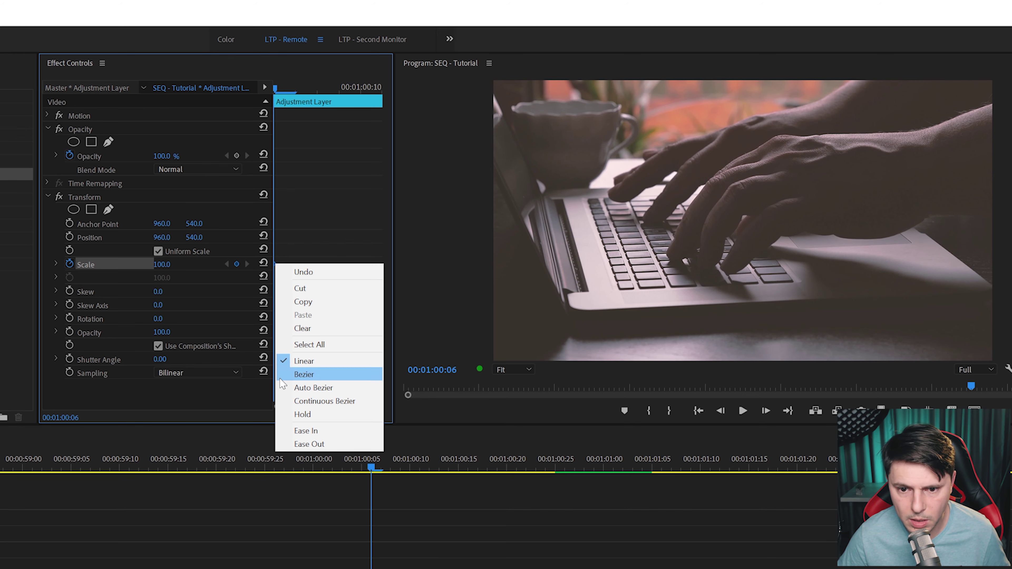
pyautogui.click(332, 401)
pyautogui.moveTo(278, 90); pyautogui.dragTo(383, 88)
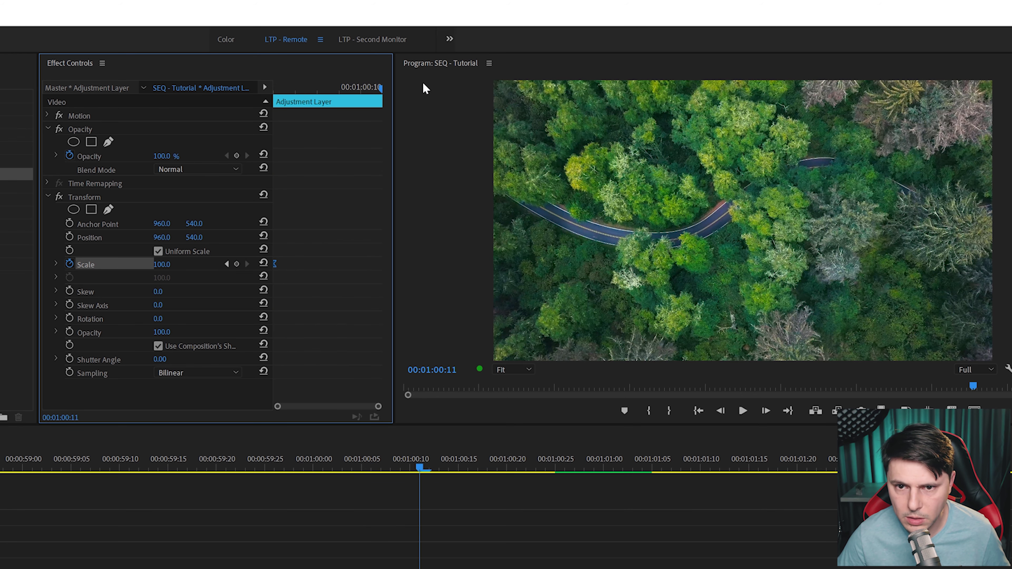
pyautogui.click(160, 265)
pyautogui.write('300')
pyautogui.moveTo(379, 468); pyautogui.dragTo(425, 468)
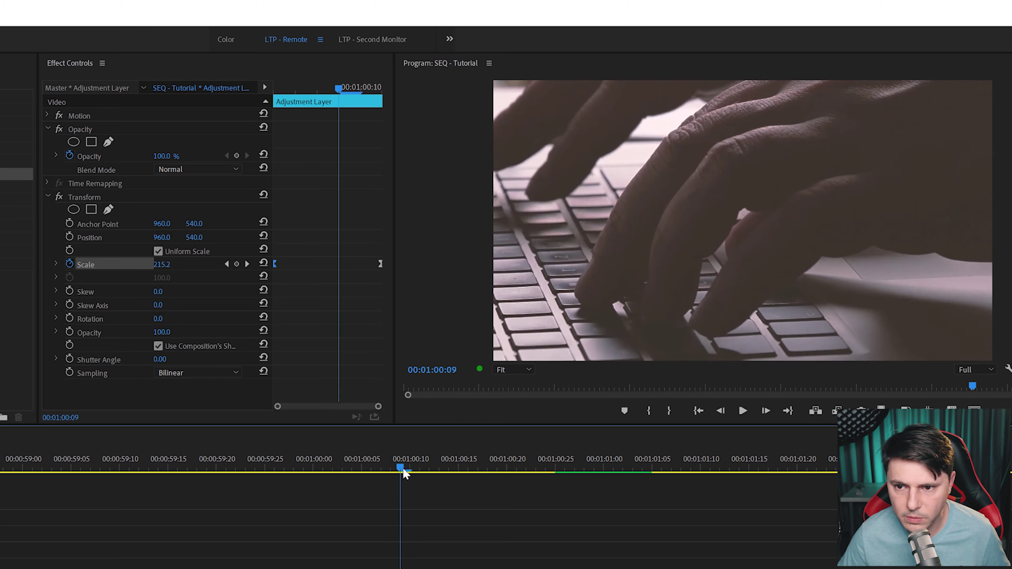
pyautogui.moveTo(425, 468); pyautogui.dragTo(373, 468)
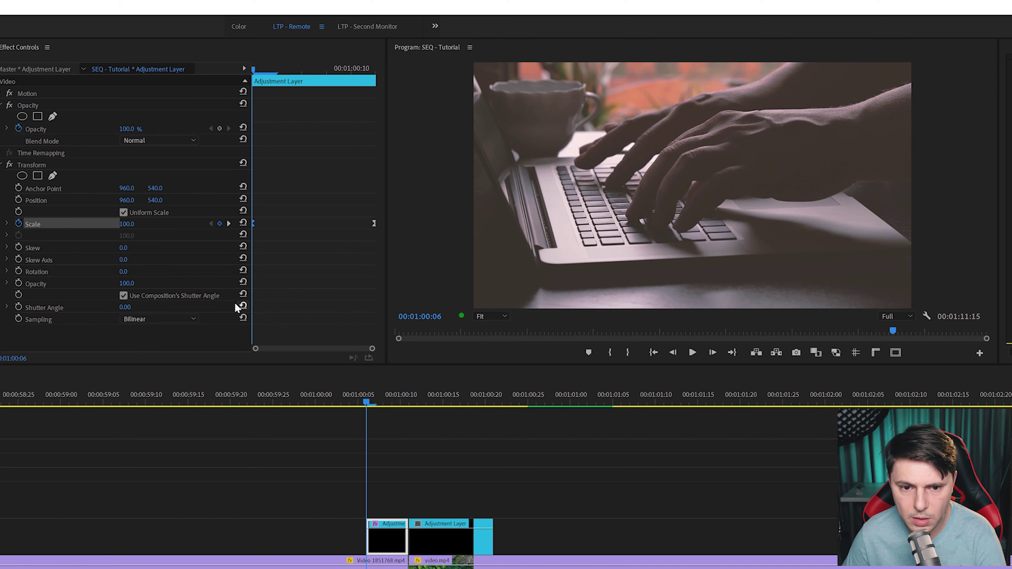
# Step: Turn off Use Composition's Shutter Angle and try a 360 shutter angle
pyautogui.click(123, 296)
pyautogui.click(126, 308)
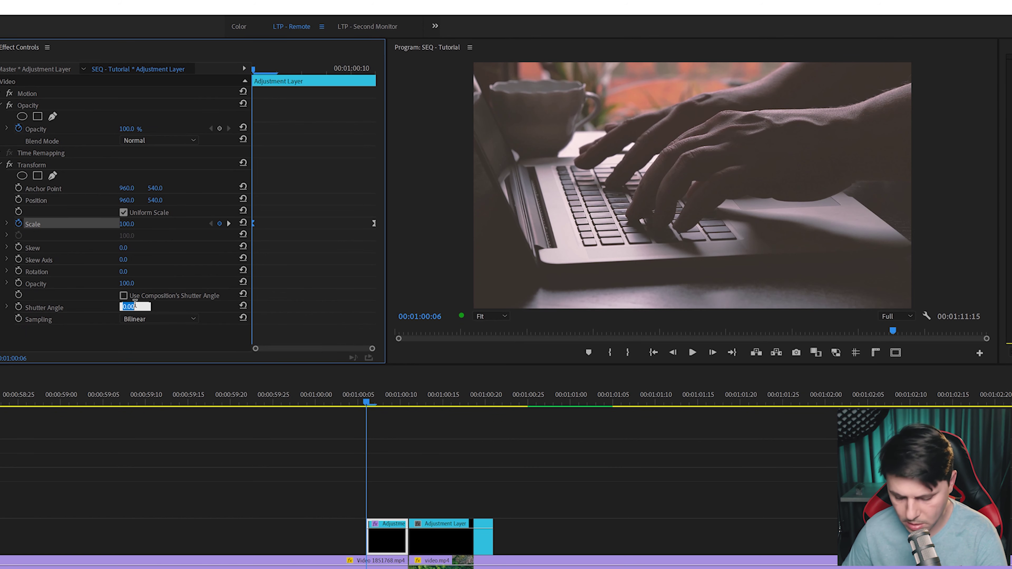
pyautogui.write('360')
pyautogui.press('Return')
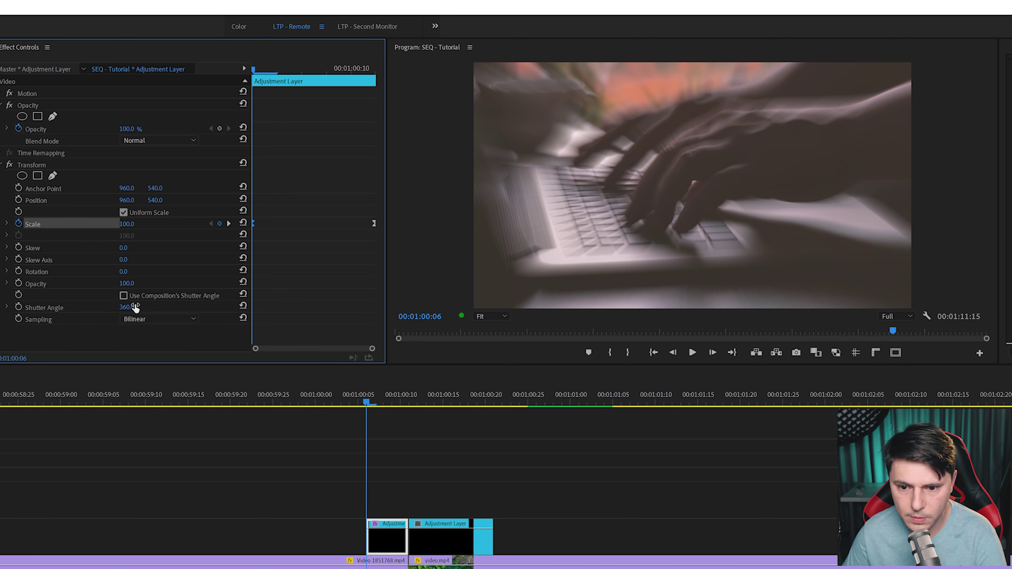
pyautogui.moveTo(374, 401)
pyautogui.mouseDown()
pyautogui.moveTo(385, 402)
pyautogui.moveTo(366, 402)
pyautogui.mouseUp()
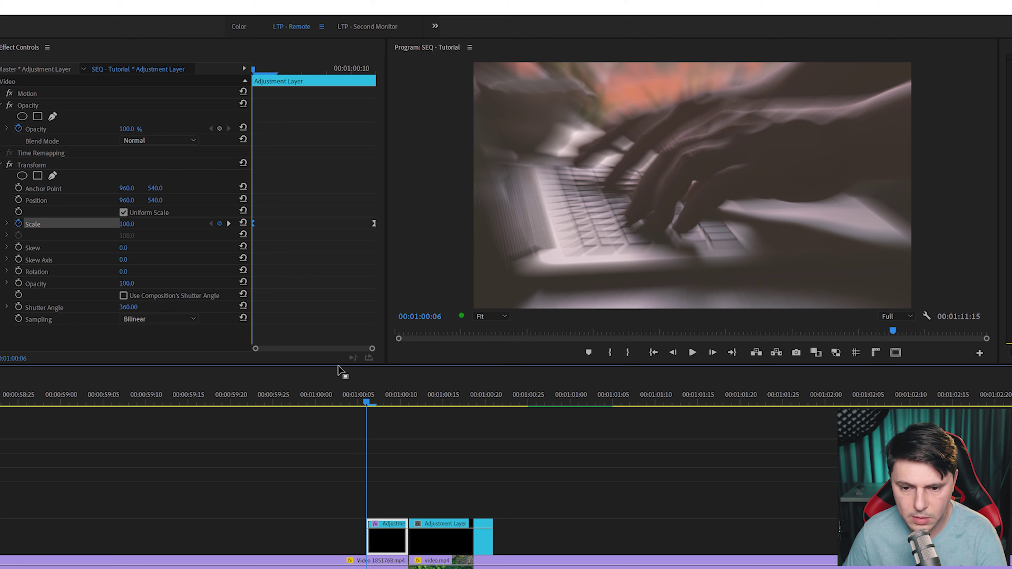
# Step: Lower the shutter angle to 180, preview the blurred zoom, and select the second adjustment piece
pyautogui.click(128, 307)
pyautogui.write('180')
pyautogui.press('Return')
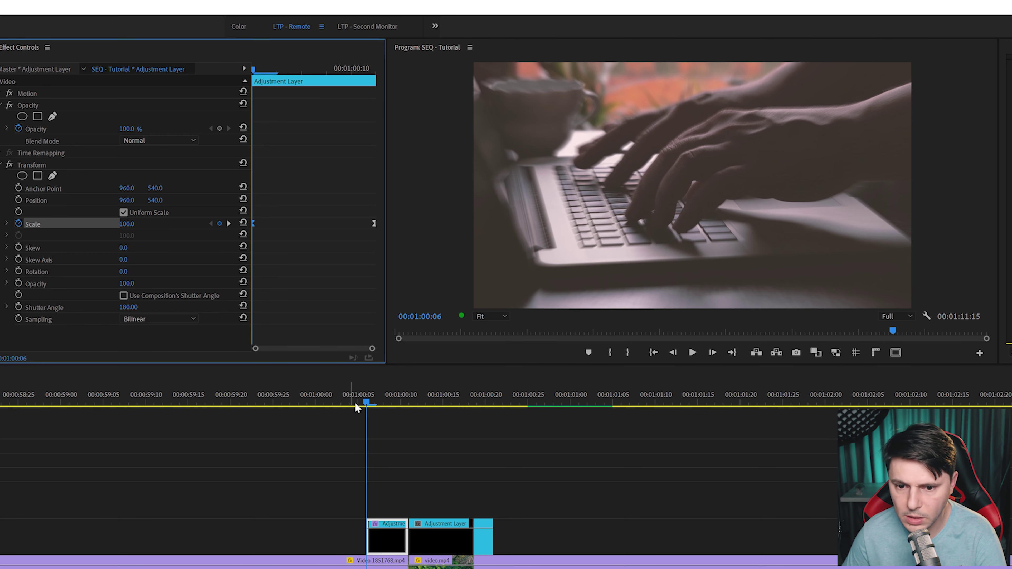
pyautogui.moveTo(364, 398)
pyautogui.mouseDown()
pyautogui.moveTo(405, 398)
pyautogui.moveTo(541, 273)
pyautogui.moveTo(529, 281)
pyautogui.mouseUp()
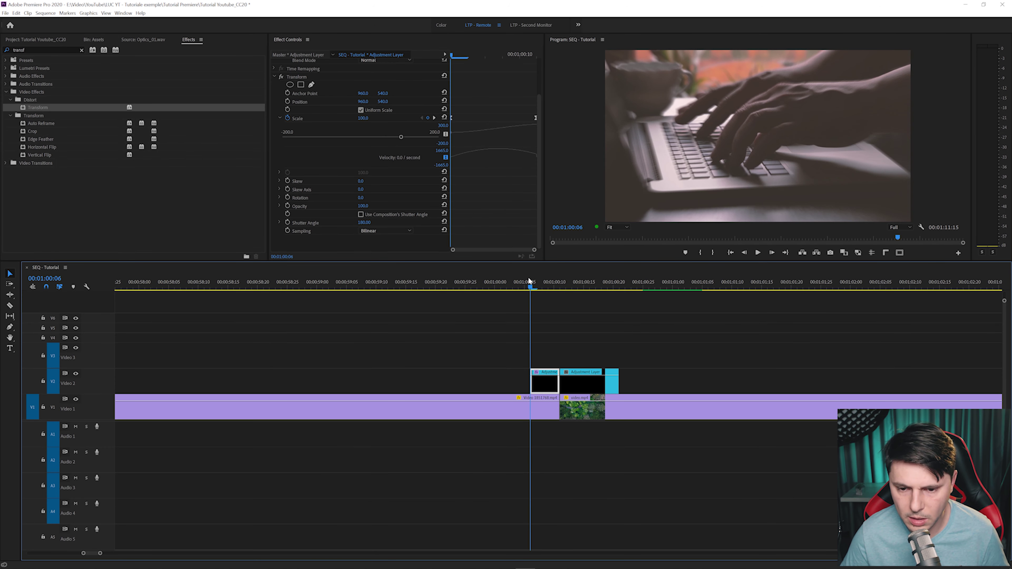
pyautogui.moveTo(529, 280); pyautogui.dragTo(572, 282)
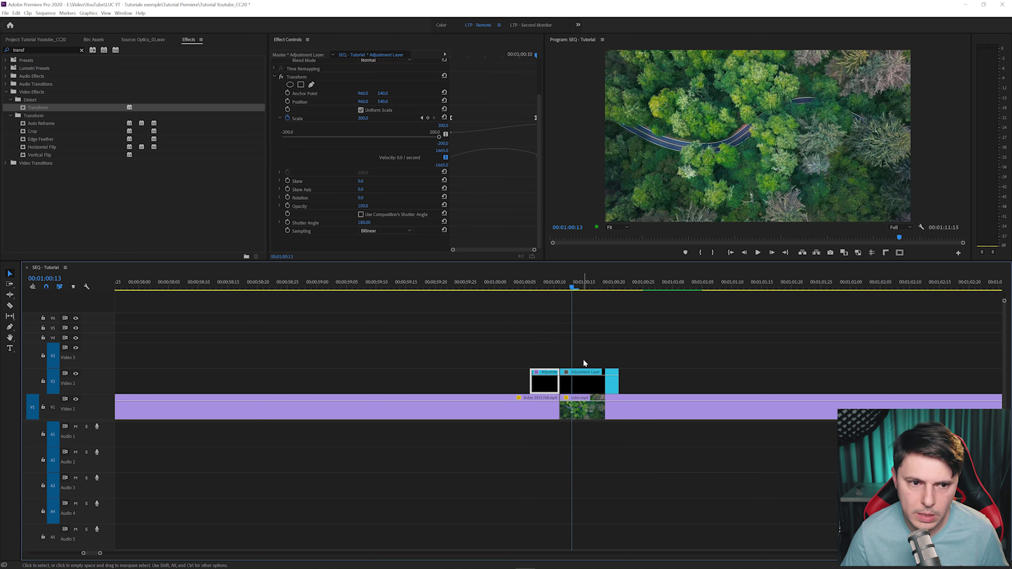
pyautogui.click(591, 390)
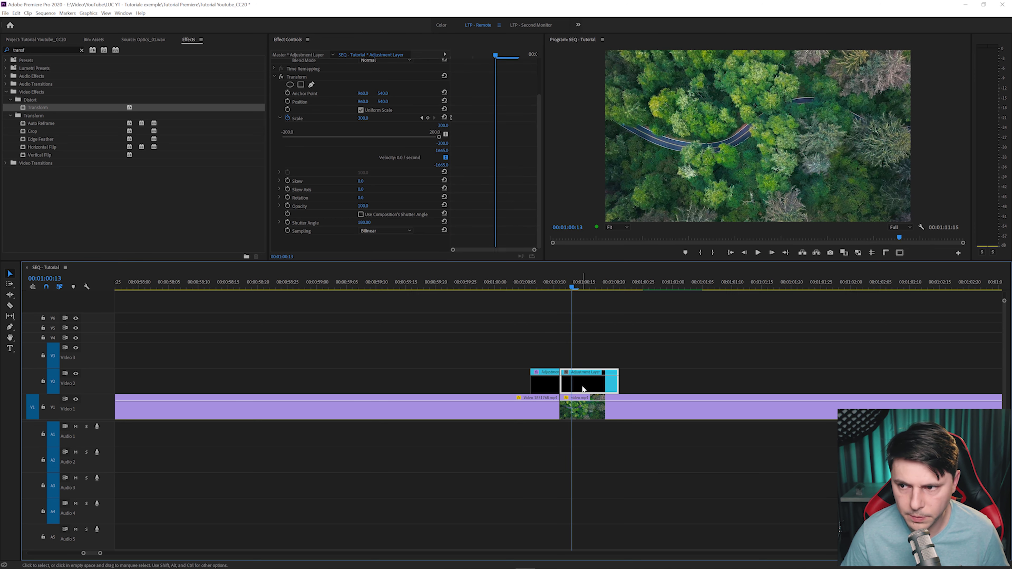
pyautogui.click(82, 49)
# Step: Apply the Offset and Replicate effects to the second adjustment layer piece
pyautogui.write('offs')
pyautogui.doubleClick(100, 107)
pyautogui.click(66, 50)
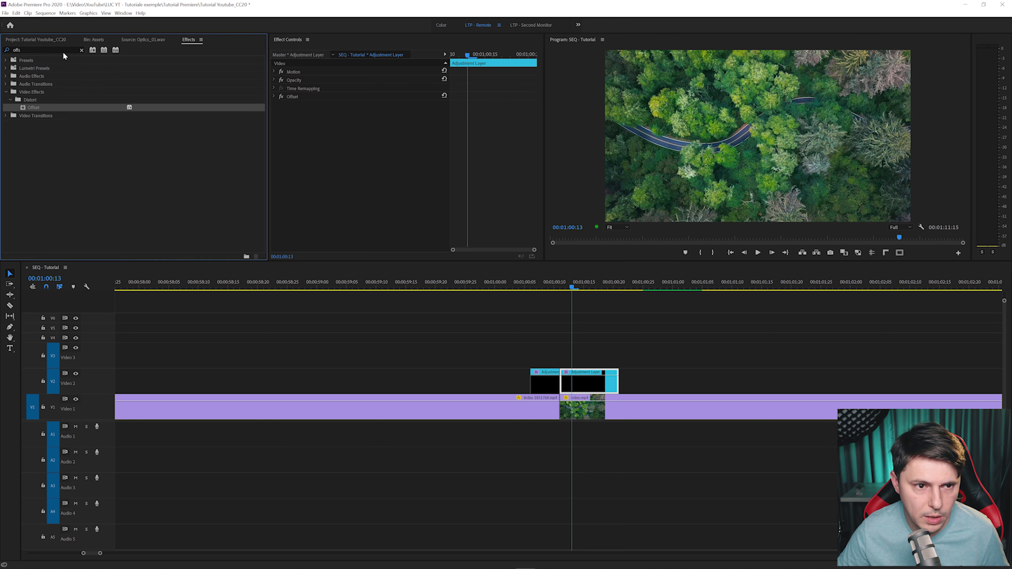
pyautogui.click(81, 49)
pyautogui.write('repl')
pyautogui.doubleClick(99, 107)
pyautogui.click(81, 50)
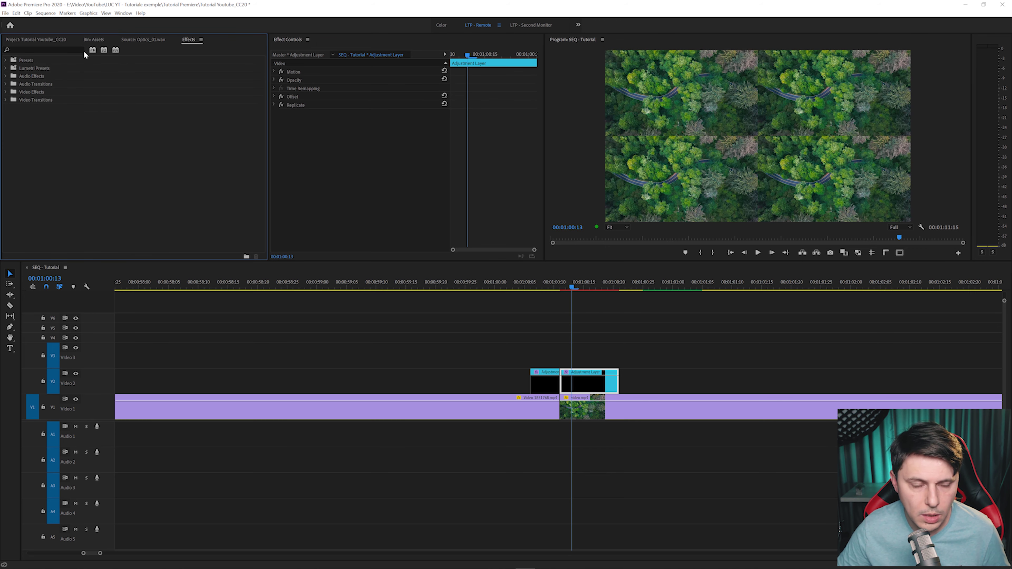
# Step: Stack several Mirror effects on the same piece
pyautogui.click(63, 50)
pyautogui.write('mirr')
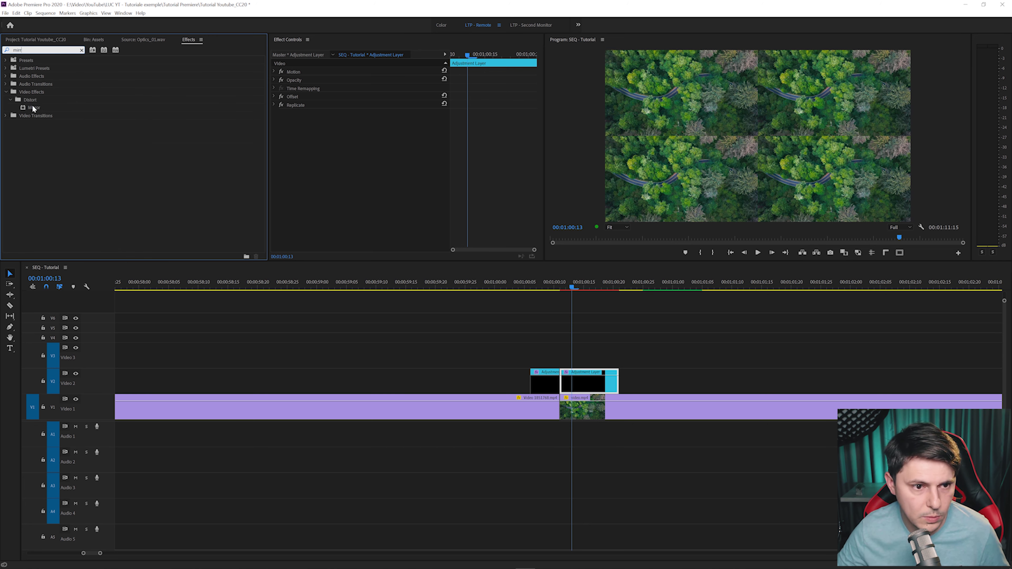
pyautogui.doubleClick(33, 108)
pyautogui.doubleClick(33, 107)
pyautogui.doubleClick(33, 107)
pyautogui.doubleClick(33, 107)
pyautogui.click(274, 212)
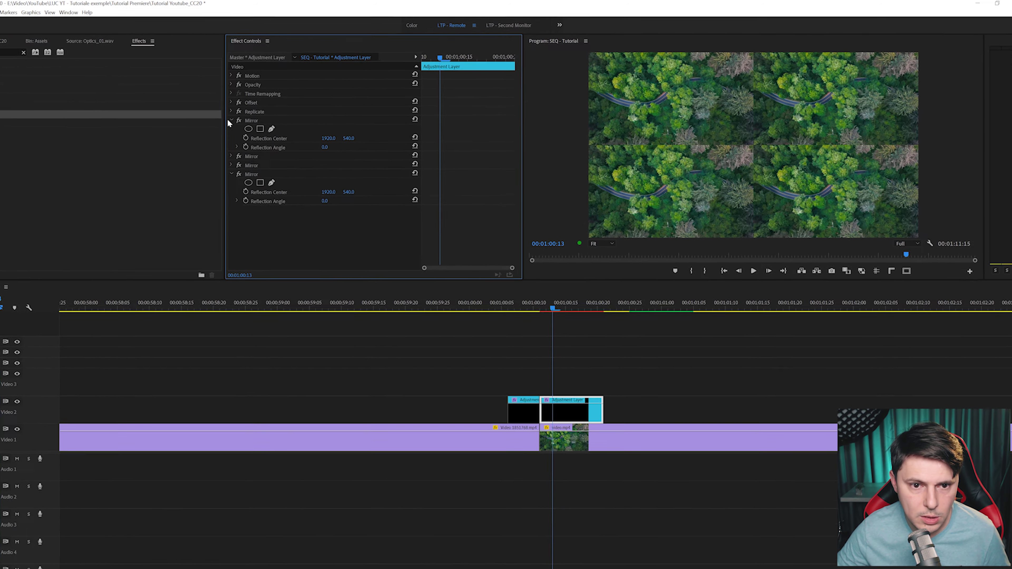
# Step: Collapse the Mirror effects and rename the first one Dreapta
pyautogui.click(274, 179)
pyautogui.click(274, 146)
pyautogui.click(274, 113)
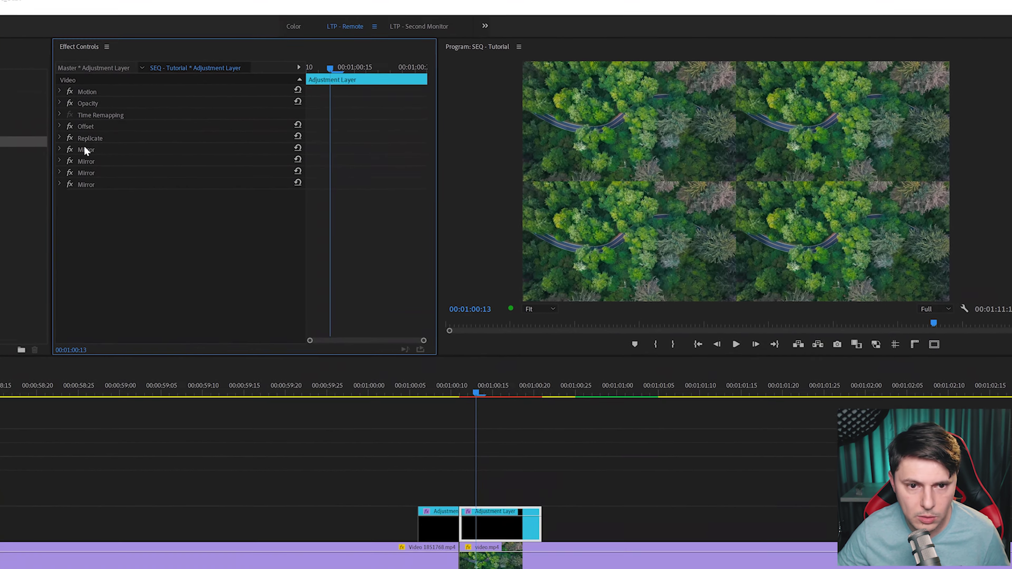
pyautogui.click(84, 150)
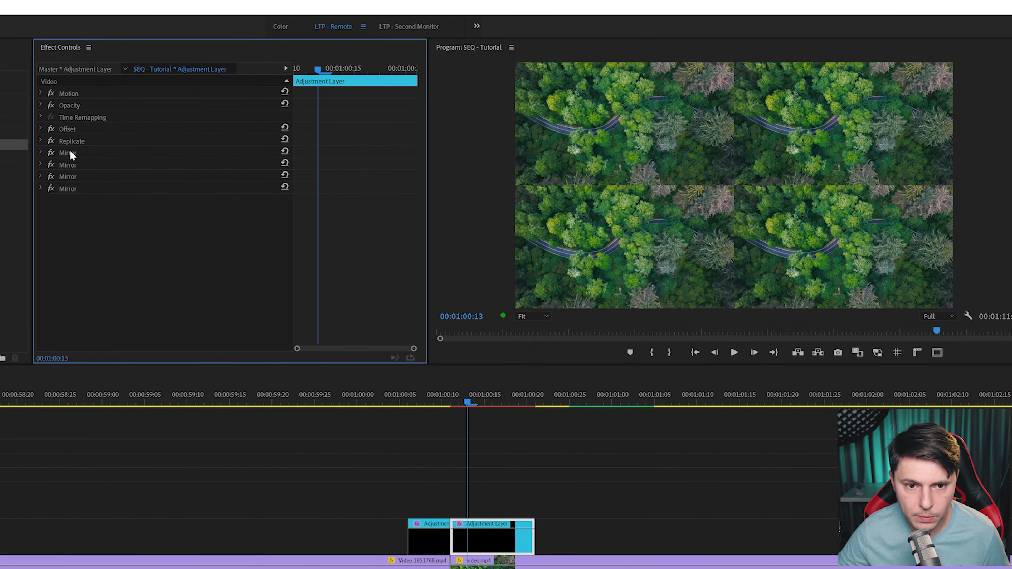
pyautogui.press('Return')
pyautogui.write('Dreapta')
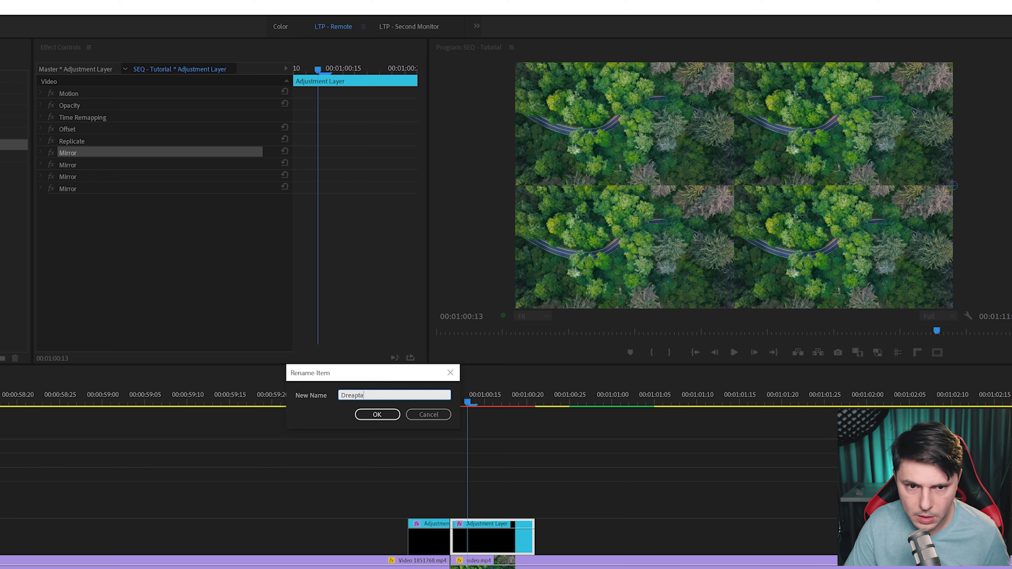
pyautogui.press('Return')
# Step: Rename the second Mirror effect Stanga
pyautogui.rightClick(82, 164)
pyautogui.rightClick(66, 167)
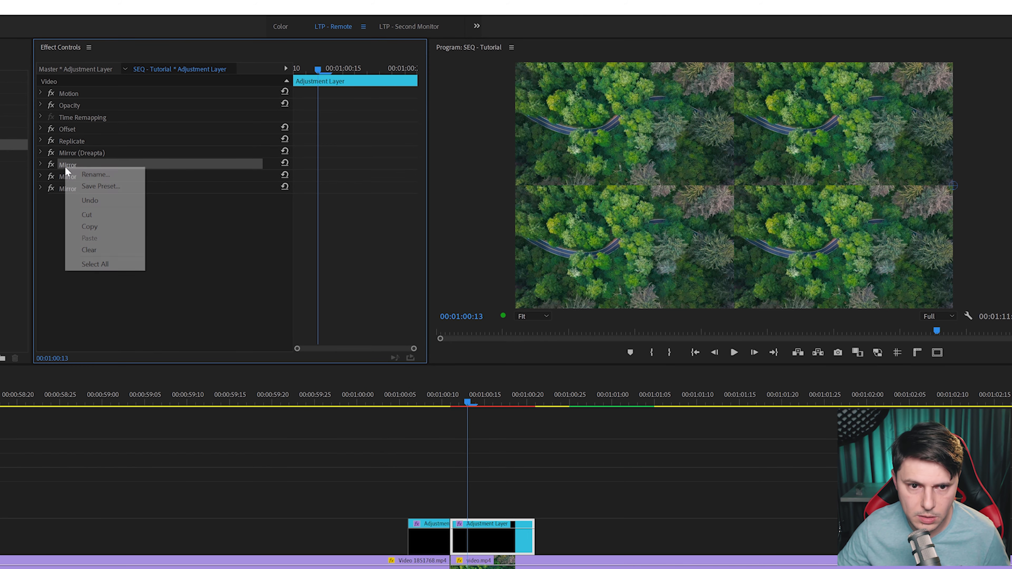
pyautogui.click(90, 176)
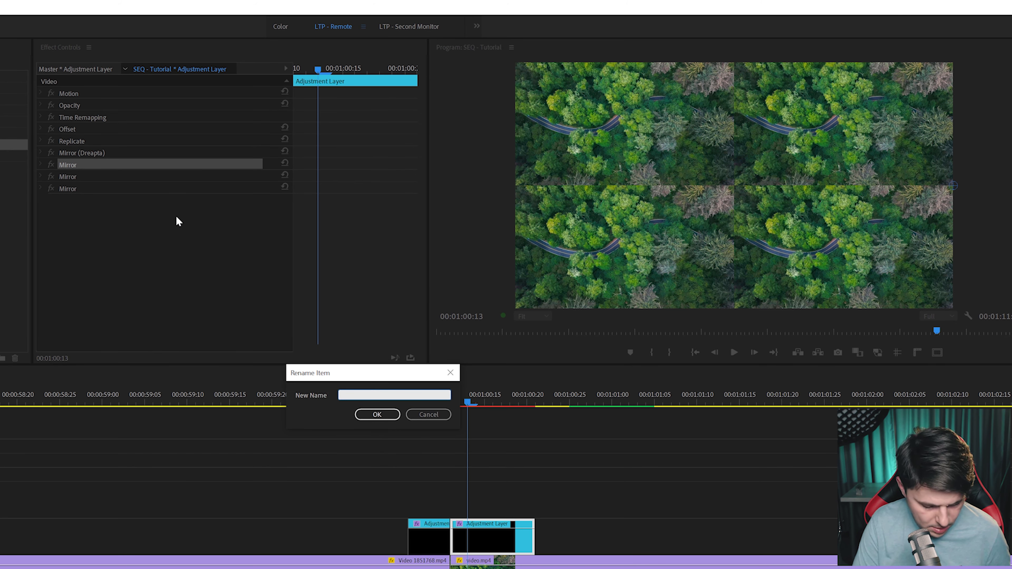
pyautogui.write('Stanga')
pyautogui.press('Return')
# Step: Rename the third and fourth Mirror effects Jos and Sus
pyautogui.rightClick(66, 177)
pyautogui.click(107, 187)
pyautogui.click(106, 186)
pyautogui.press('Return')
pyautogui.rightClick(68, 188)
pyautogui.click(109, 198)
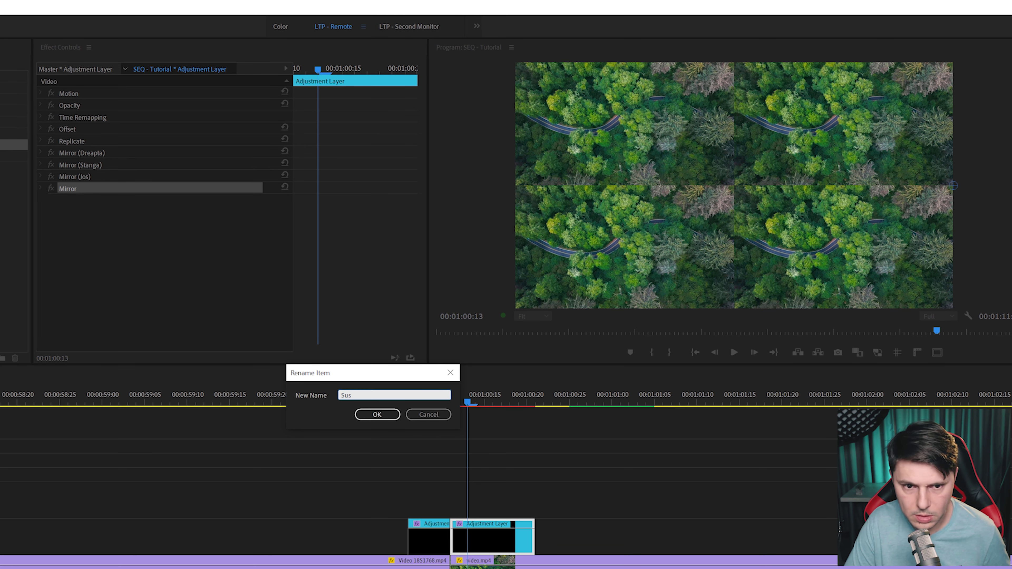
pyautogui.press('Return')
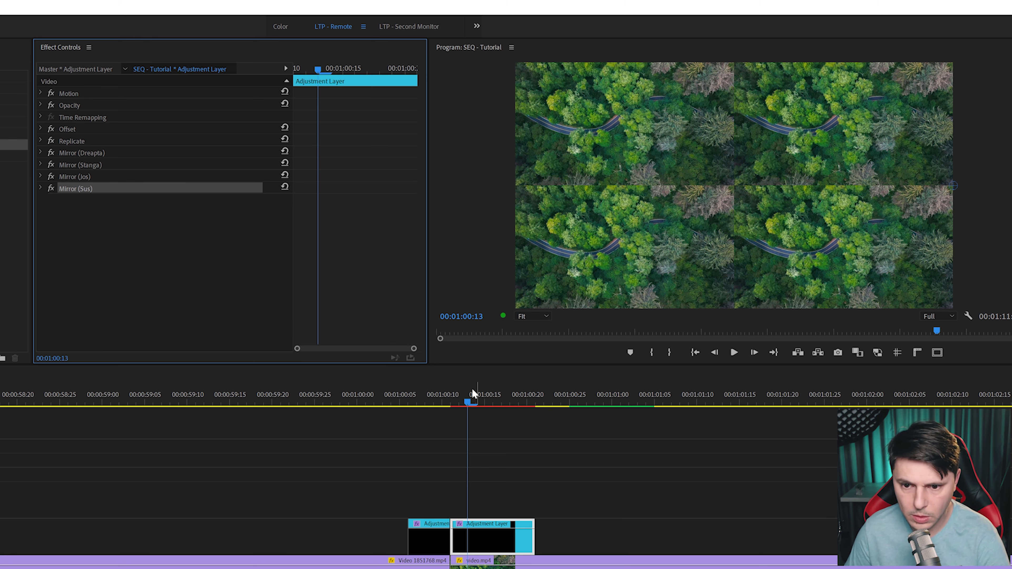
pyautogui.click(40, 129)
# Step: Change Offset's Shift Center X value and review the Replicate settings
pyautogui.click(172, 152)
pyautogui.write('0')
pyautogui.press('Return')
pyautogui.click(197, 152)
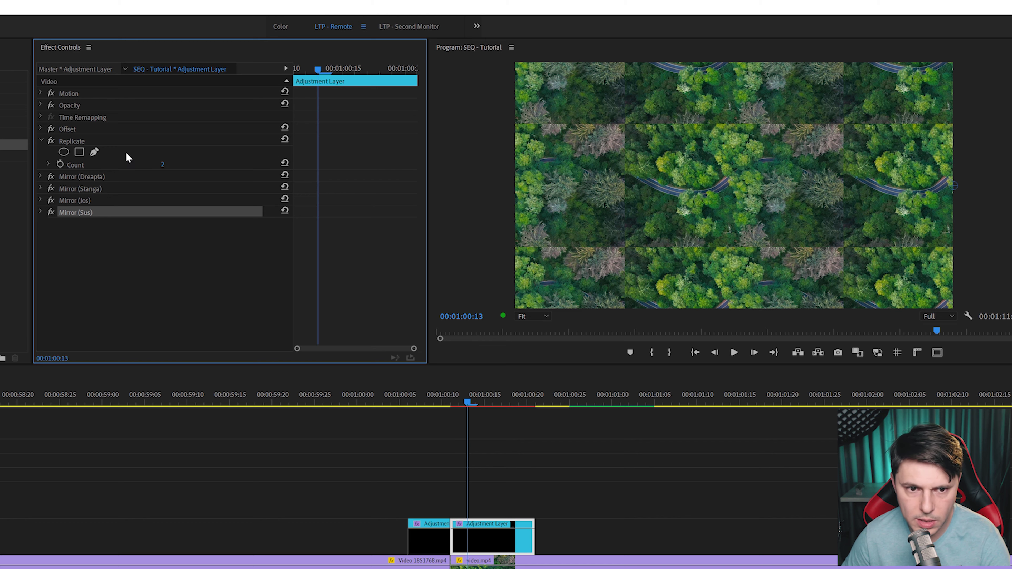
pyautogui.click(41, 142)
# Step: Set Mirror (Dreapta) Reflection Center X to 1439
pyautogui.click(39, 154)
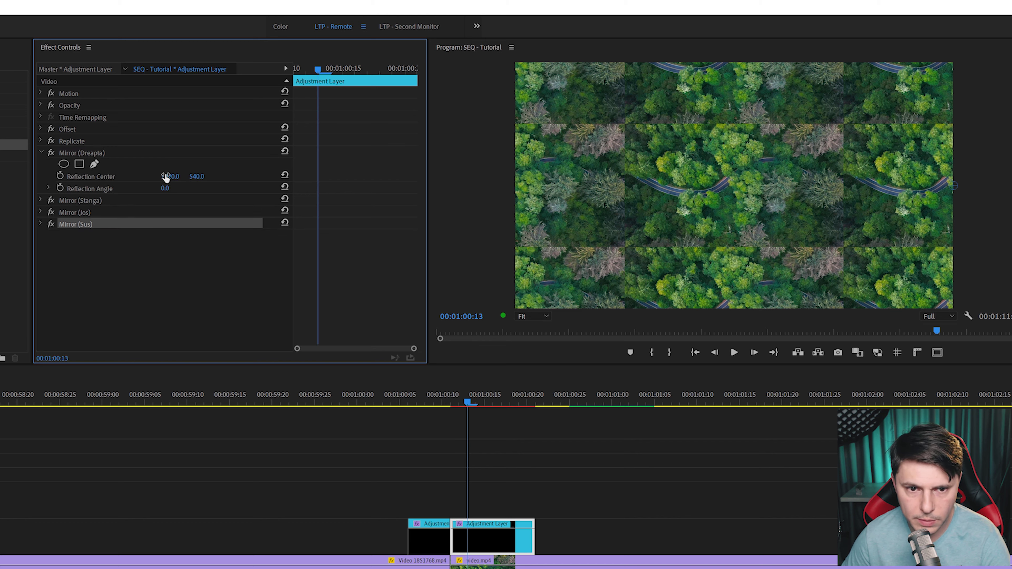
pyautogui.moveTo(169, 176); pyautogui.dragTo(0, 176)
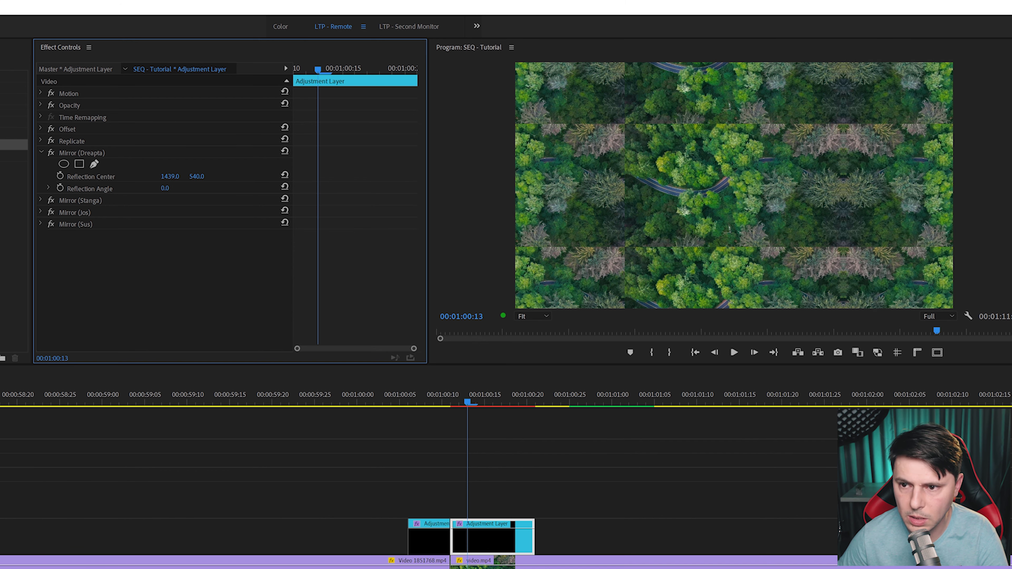
pyautogui.moveTo(170, 177); pyautogui.dragTo(170, 177)
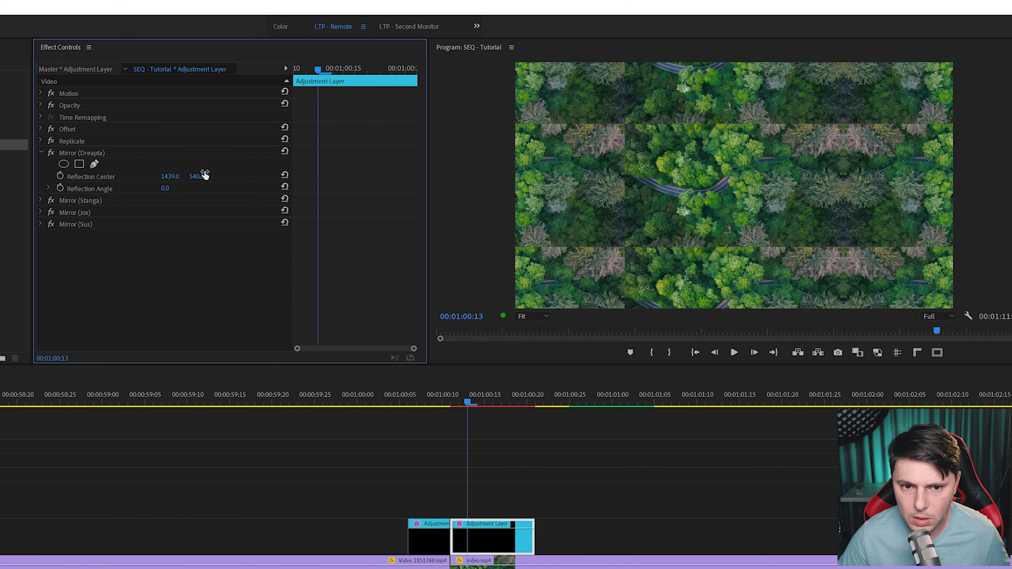
pyautogui.click(41, 154)
# Step: Give Mirror (Stanga) a 180° reflection angle centred at X 480
pyautogui.click(41, 164)
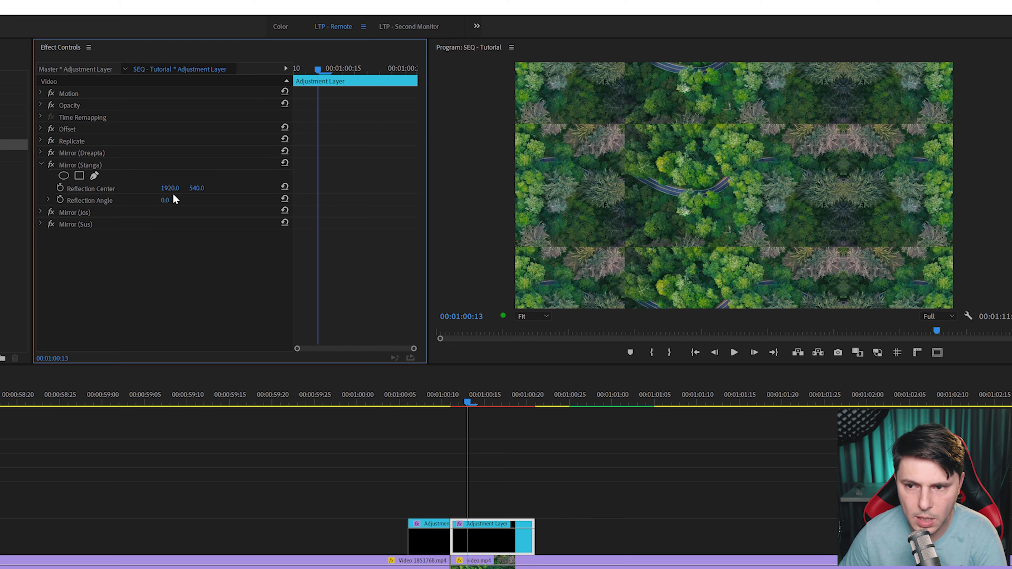
pyautogui.moveTo(174, 191)
pyautogui.mouseDown()
pyautogui.moveTo(151, 191)
pyautogui.moveTo(179, 217)
pyautogui.mouseUp()
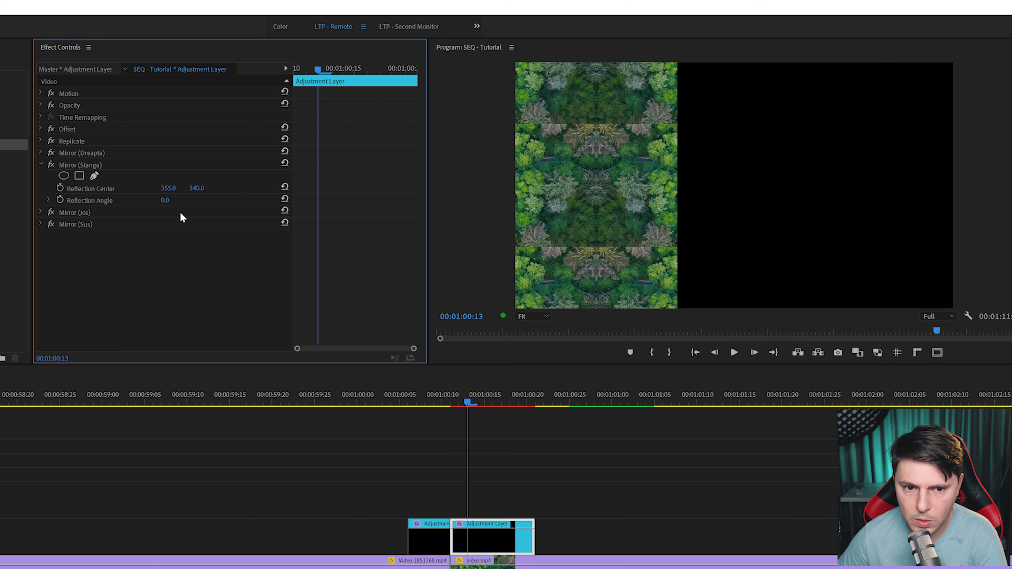
pyautogui.click(165, 200)
pyautogui.write('180')
pyautogui.press('Return')
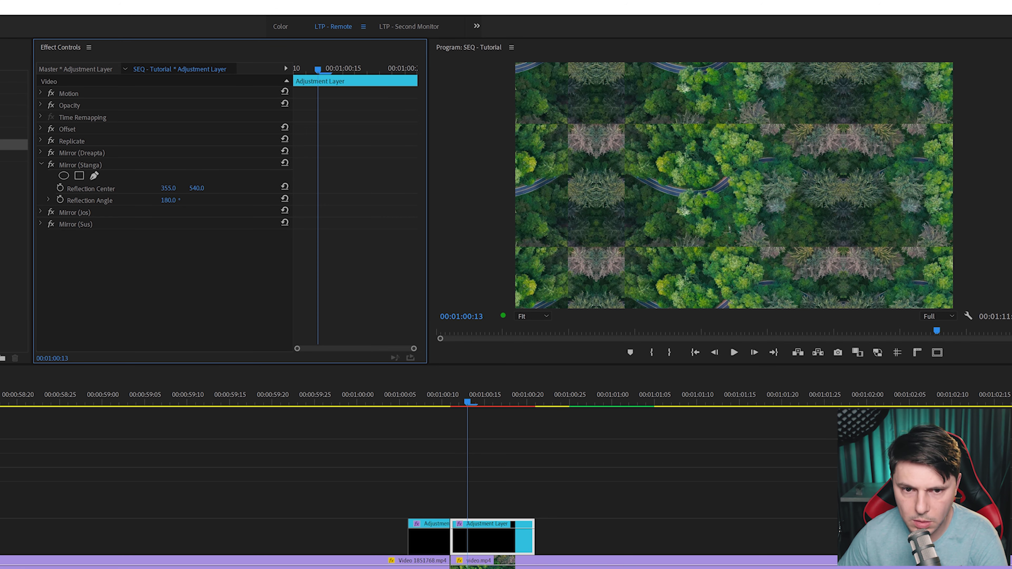
pyautogui.moveTo(169, 188); pyautogui.dragTo(183, 188)
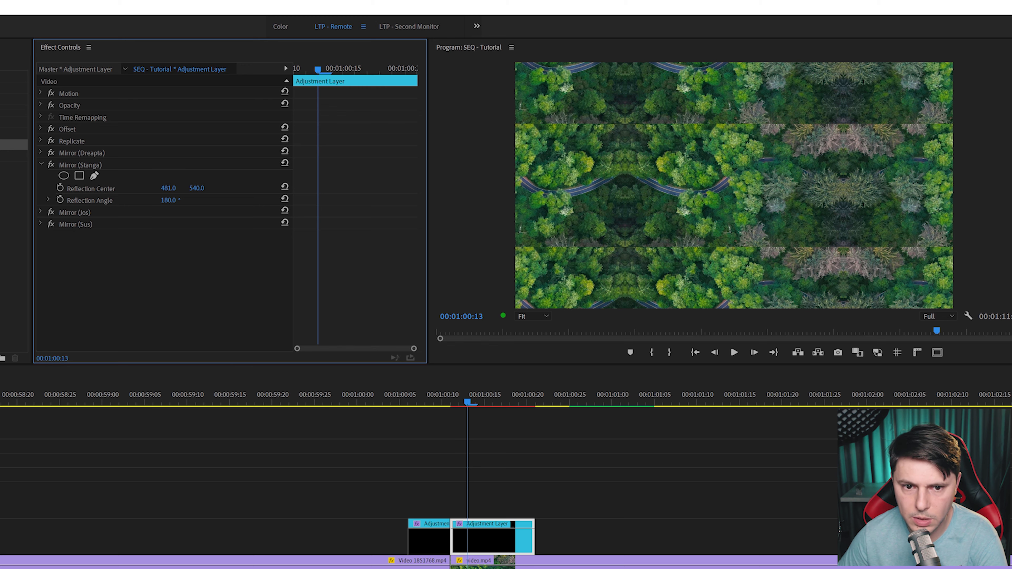
pyautogui.moveTo(168, 188); pyautogui.dragTo(167, 188)
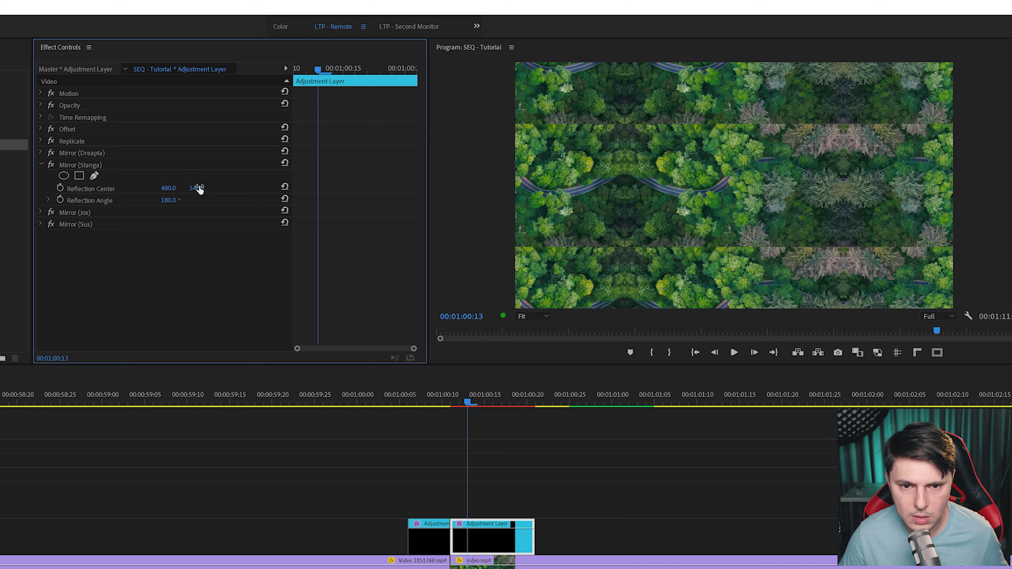
pyautogui.click(41, 165)
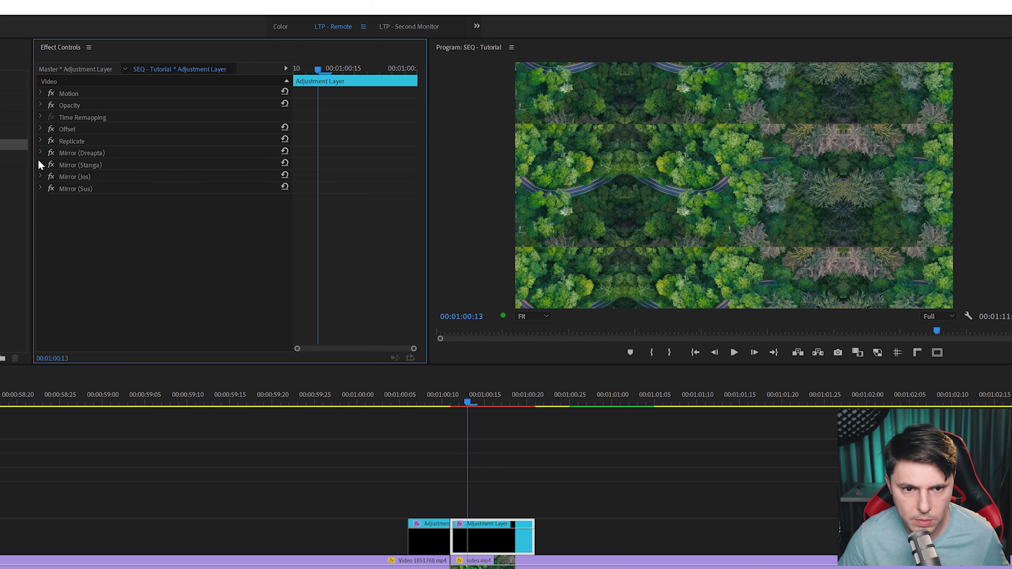
# Step: Set Mirror (Jos) to a 90° reflection angle with centre Y 758
pyautogui.click(41, 177)
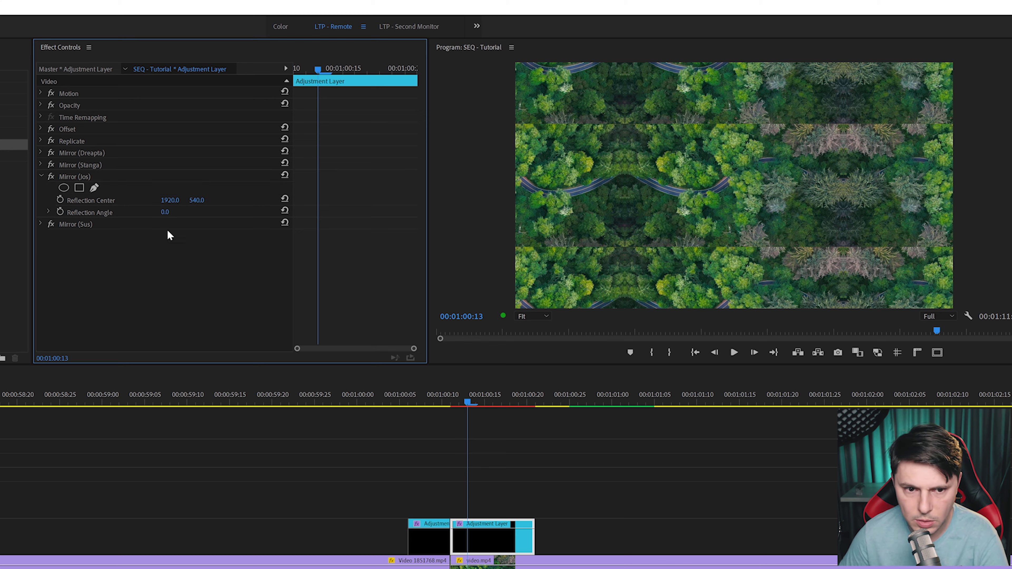
pyautogui.click(166, 213)
pyautogui.write('90')
pyautogui.press('Return')
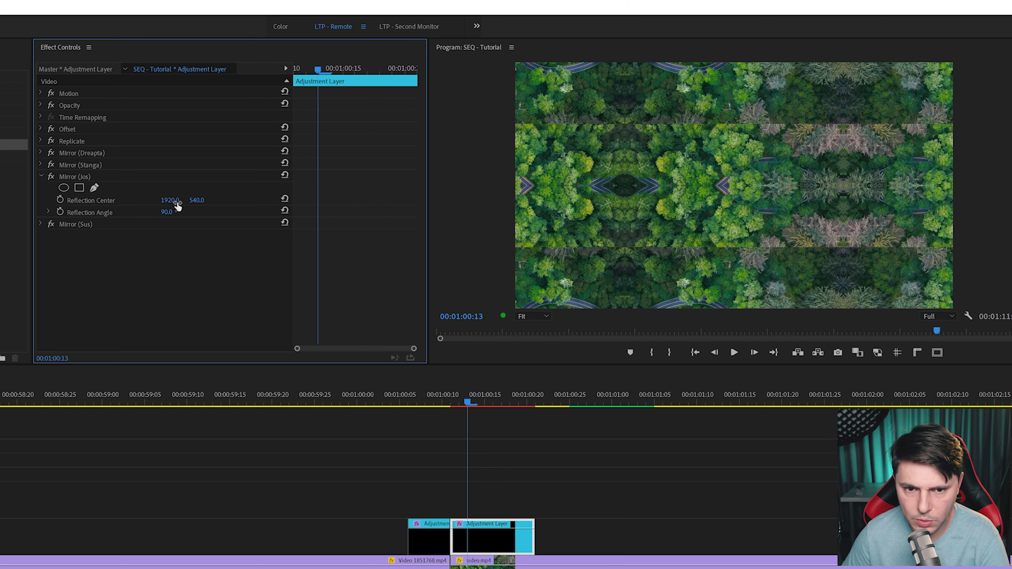
pyautogui.moveTo(192, 200); pyautogui.dragTo(264, 200)
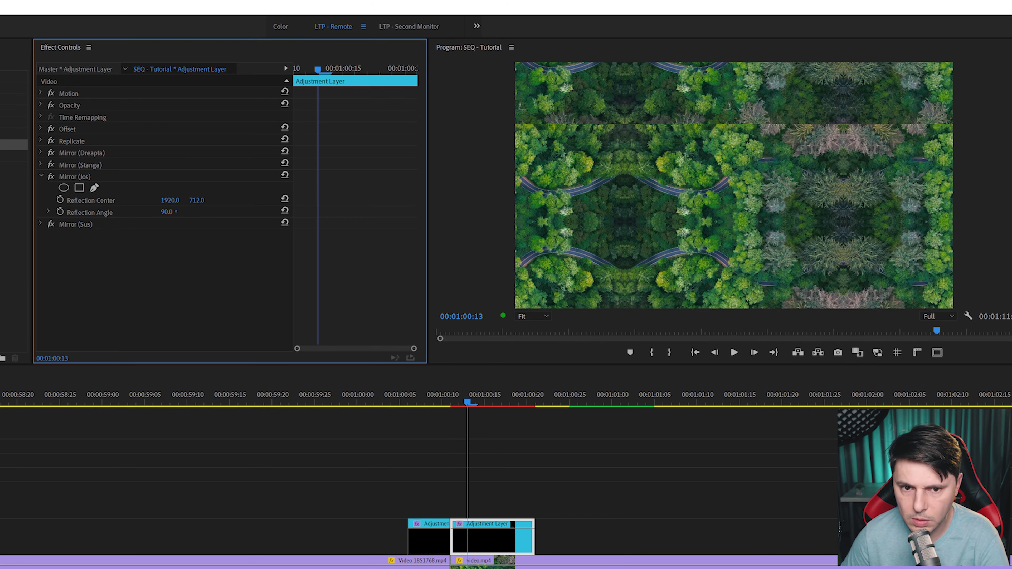
pyautogui.moveTo(197, 200); pyautogui.dragTo(222, 200)
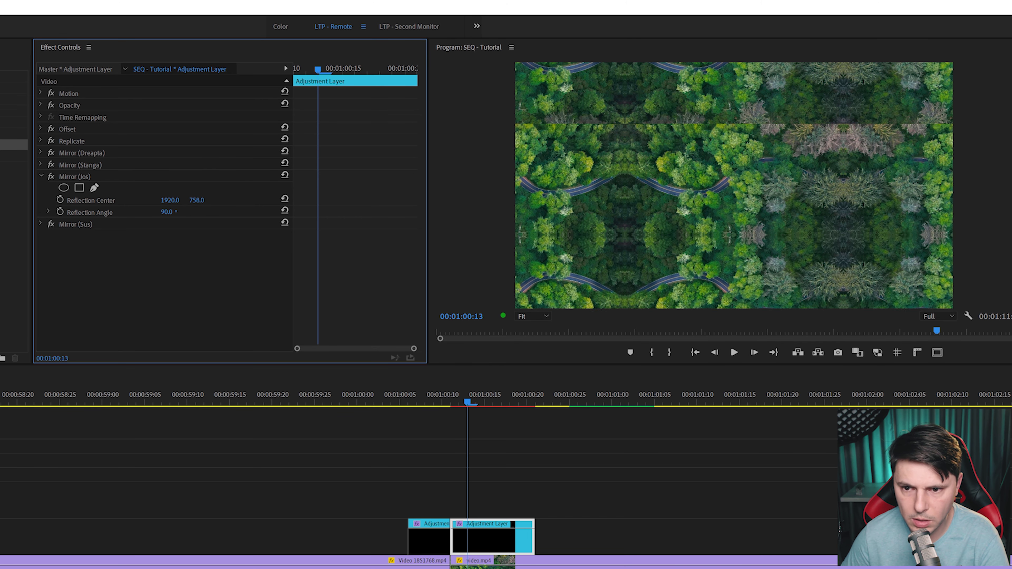
pyautogui.click(42, 176)
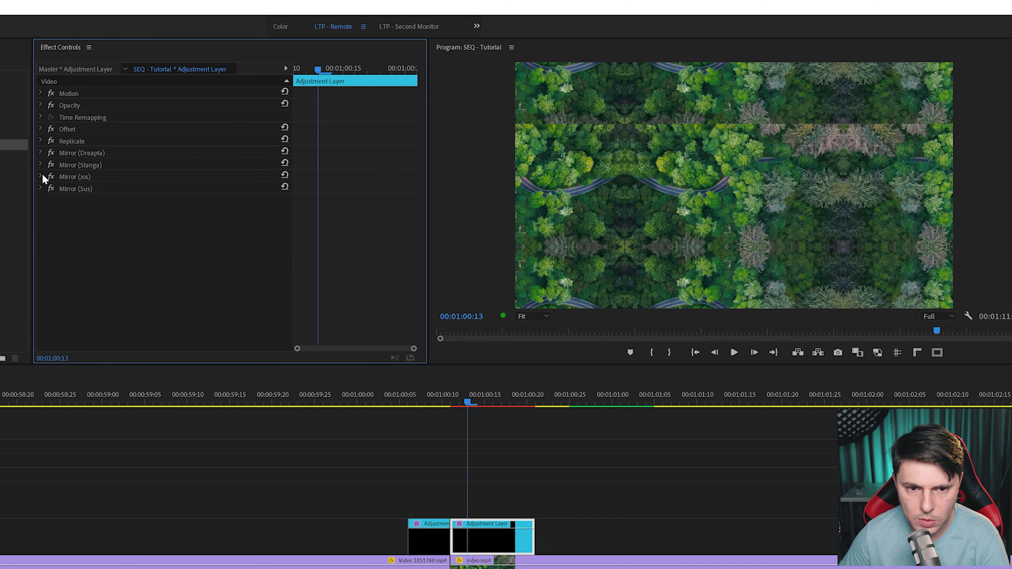
# Step: Set Mirror (Sus) to a -90° reflection angle and raise its reflection centre
pyautogui.click(41, 189)
pyautogui.click(172, 223)
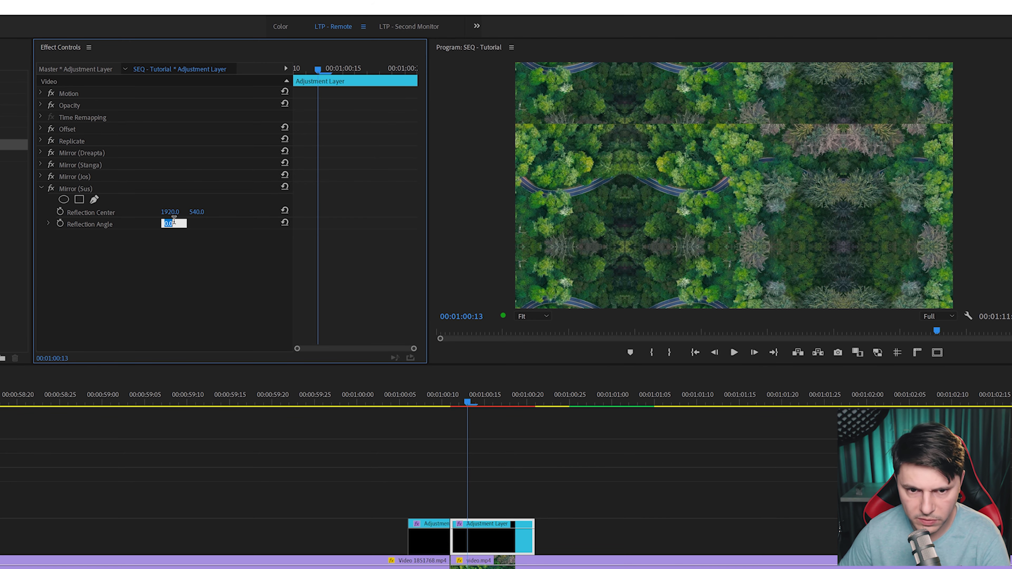
pyautogui.write('-90')
pyautogui.press('Return')
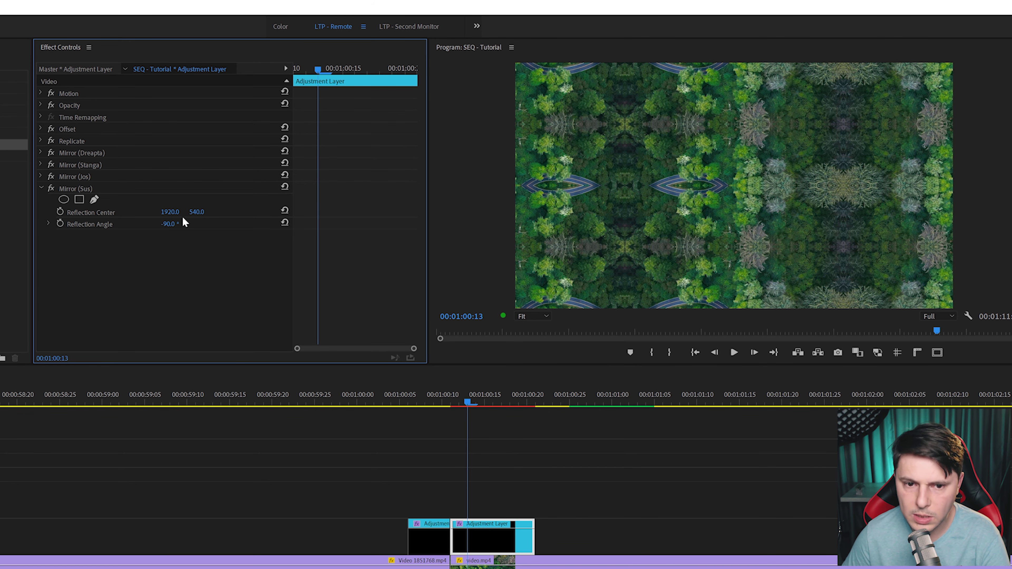
pyautogui.moveTo(196, 212); pyautogui.dragTo(175, 212)
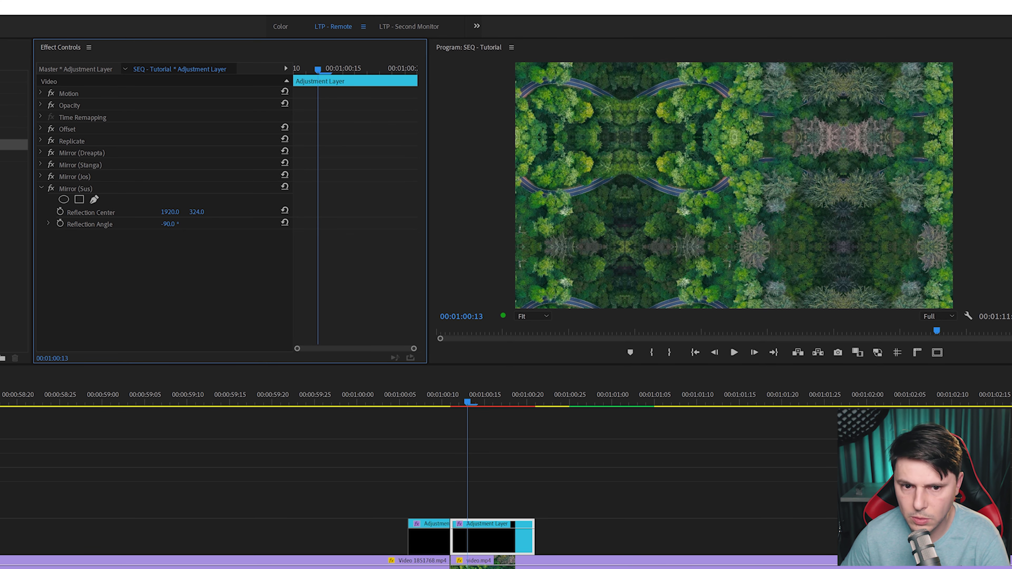
pyautogui.moveTo(196, 211)
pyautogui.mouseDown()
pyautogui.moveTo(149, 211)
pyautogui.moveTo(194, 212)
pyautogui.mouseUp()
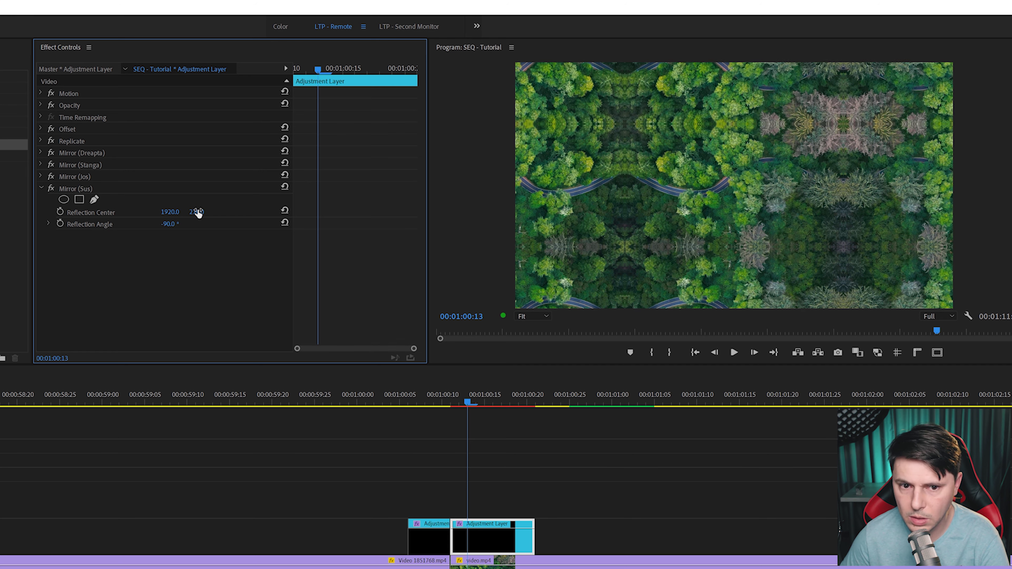
pyautogui.click(41, 188)
pyautogui.moveTo(525, 279); pyautogui.dragTo(589, 267)
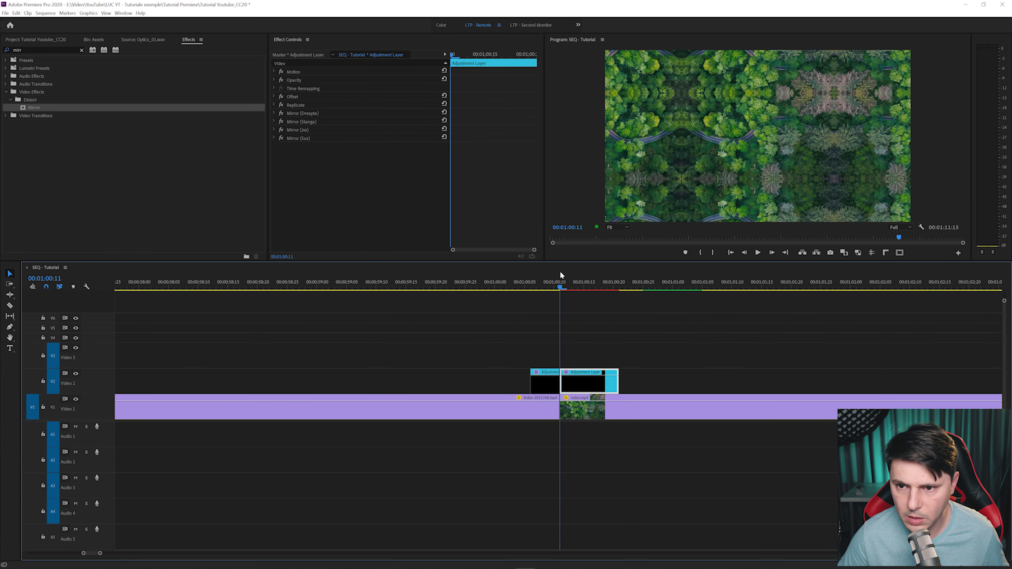
# Step: Duplicate the adjustment layer onto Video 3 at 00:01:00:15 and select the copy
pyautogui.click(584, 283)
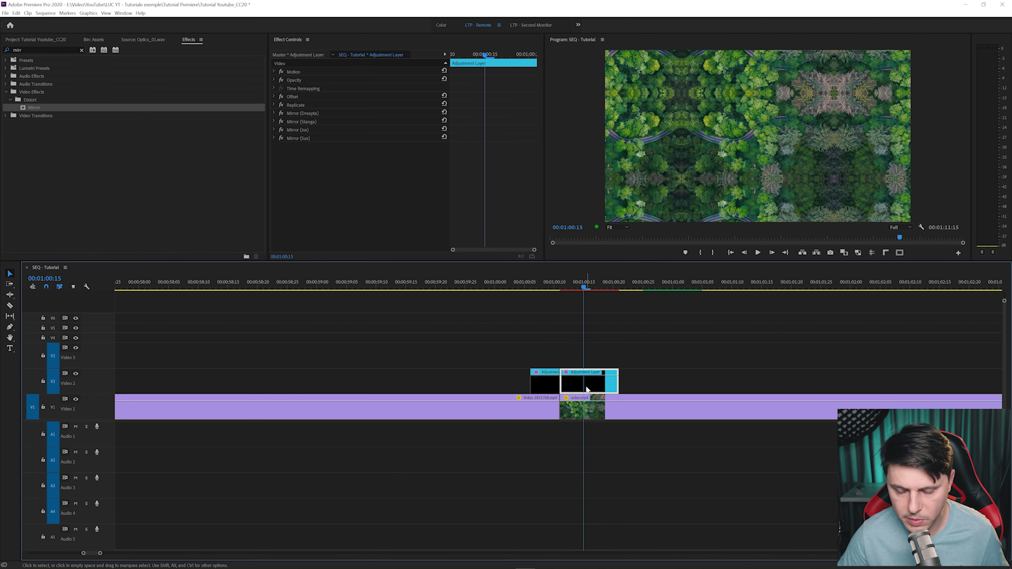
pyautogui.moveTo(584, 390); pyautogui.dragTo(586, 367)
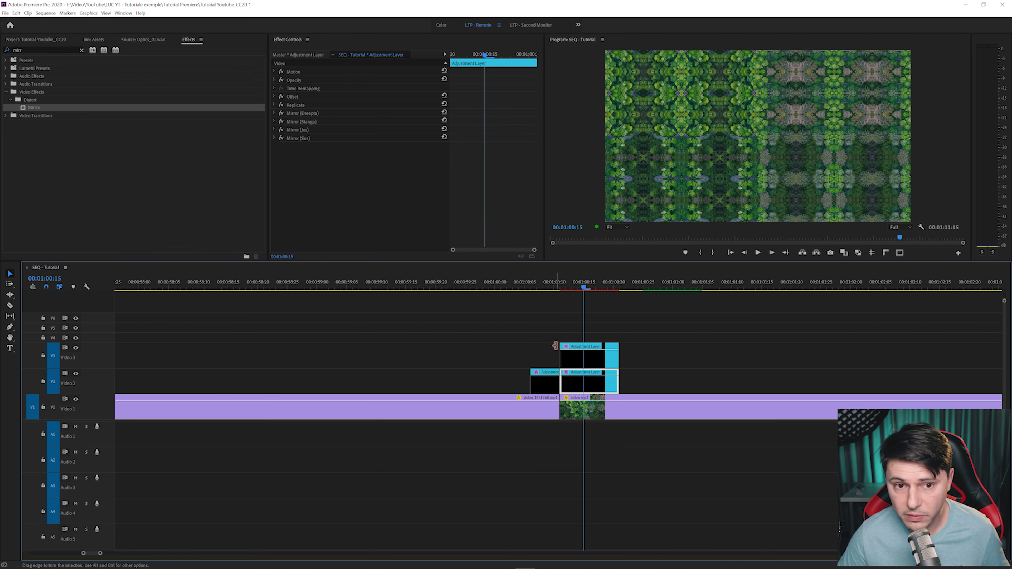
pyautogui.click(599, 362)
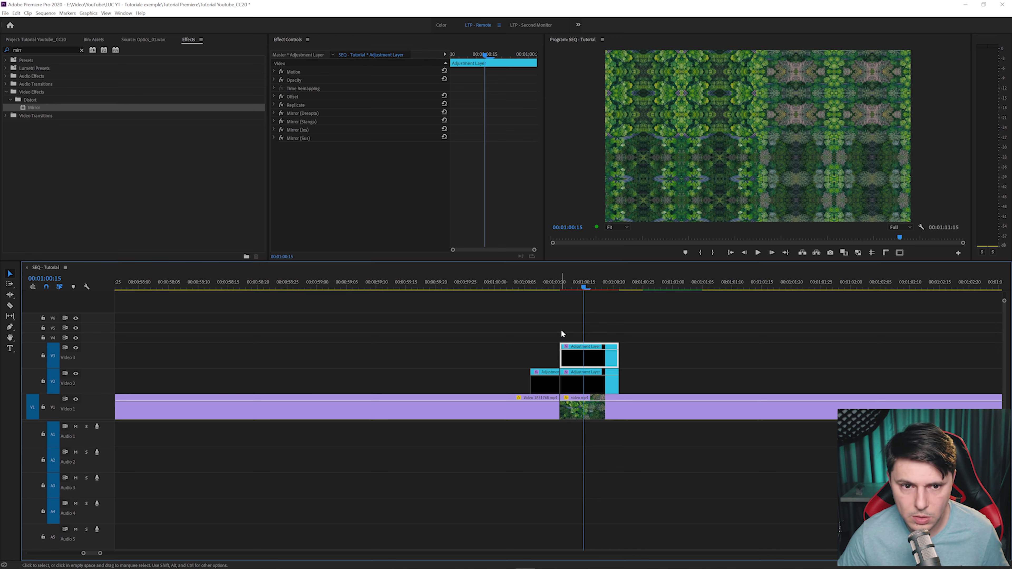
# Step: Delete the Offset, Replicate and four Mirror effects from the Video 3 copy
pyautogui.hotkey('shift', '5')
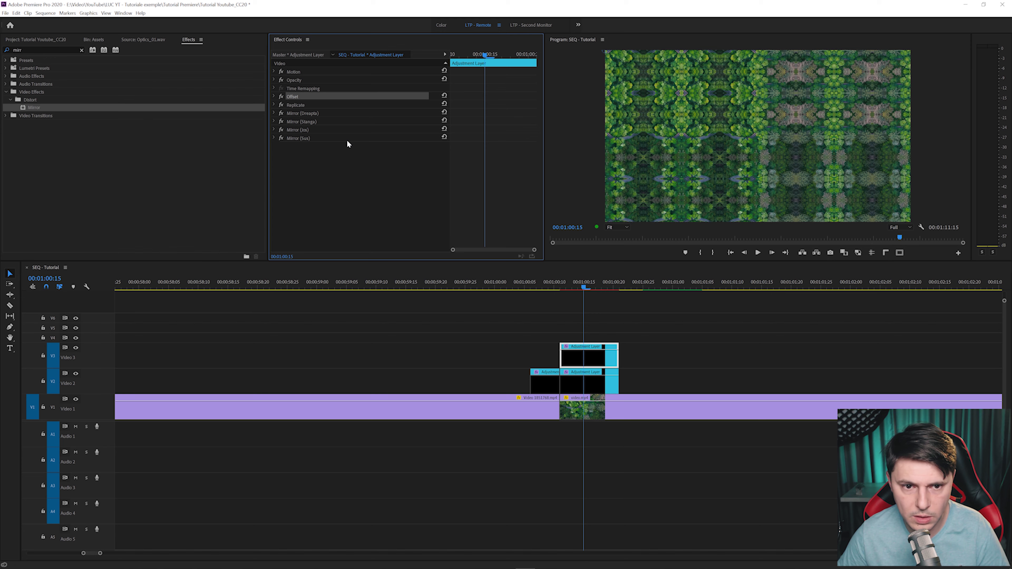
pyautogui.press('Delete')
pyautogui.click(299, 96)
pyautogui.press('Delete')
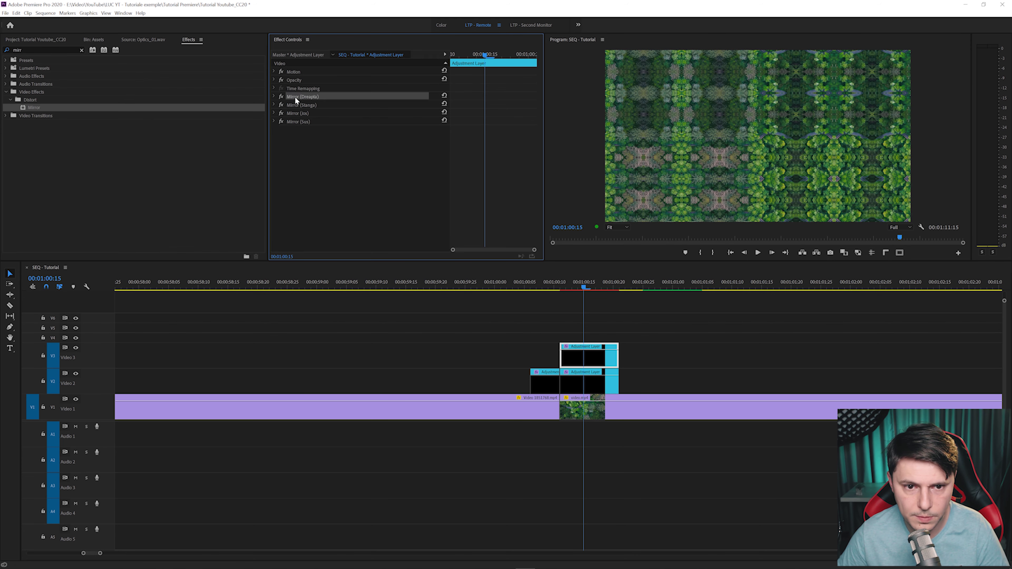
pyautogui.hotkey('ctrl', 'a')
pyautogui.press('Delete')
pyautogui.click(82, 50)
pyautogui.click(71, 47)
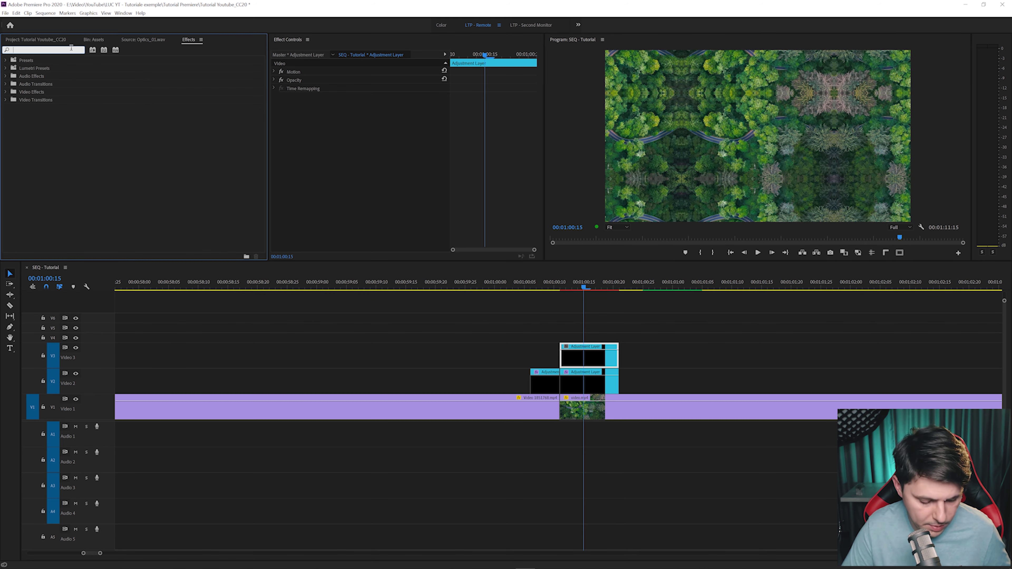
# Step: Apply Transform to the top adjustment layer and keyframe Scale 100 at 00:01:00:11
pyautogui.write('transf')
pyautogui.doubleClick(37, 107)
pyautogui.click(566, 286)
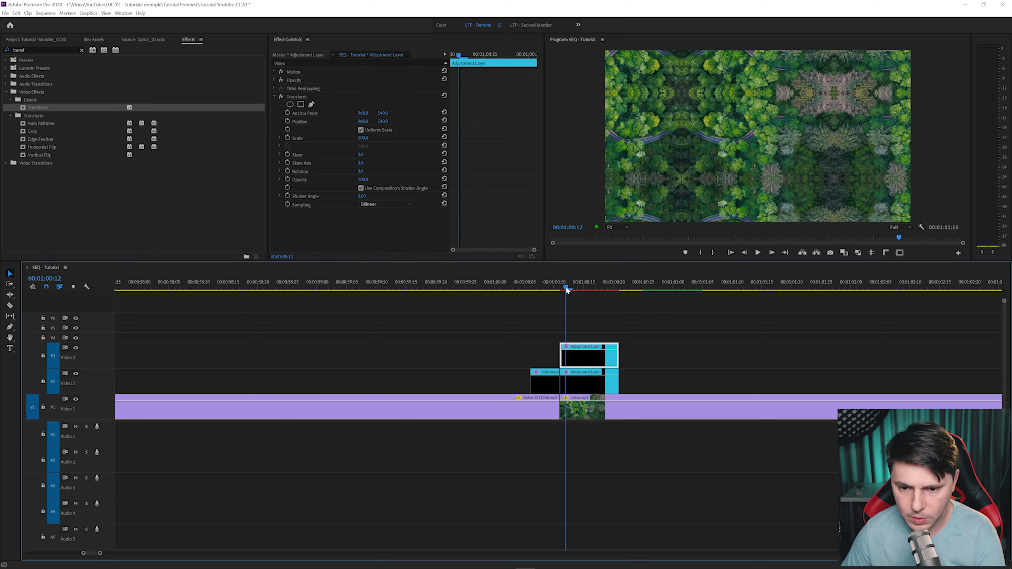
pyautogui.press('Left')
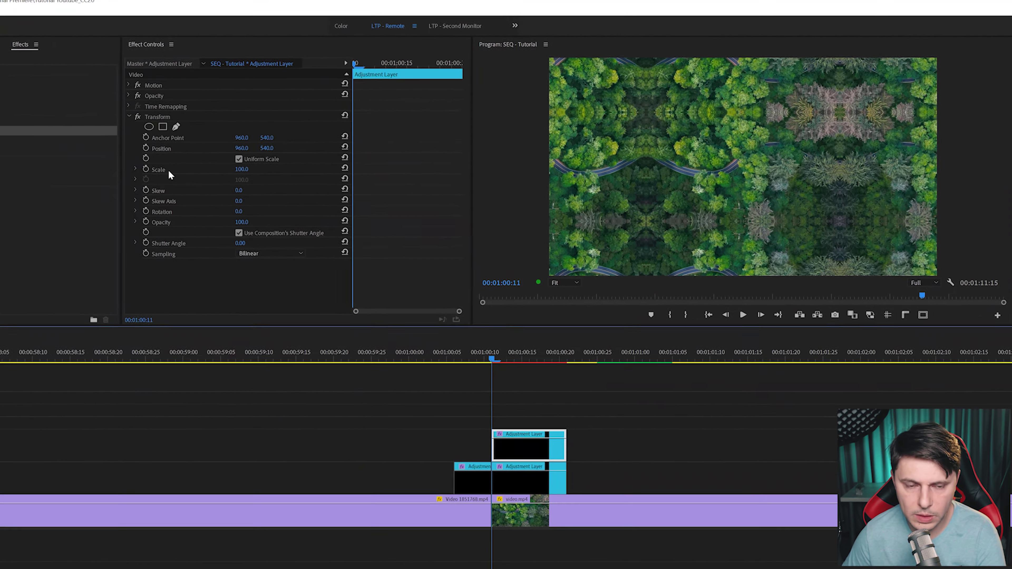
pyautogui.click(145, 169)
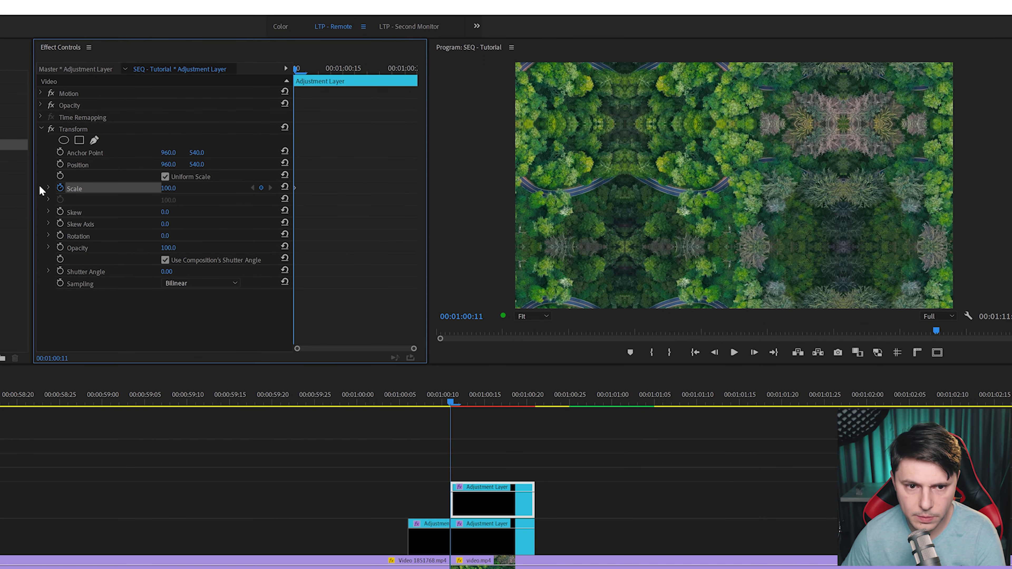
pyautogui.click(48, 188)
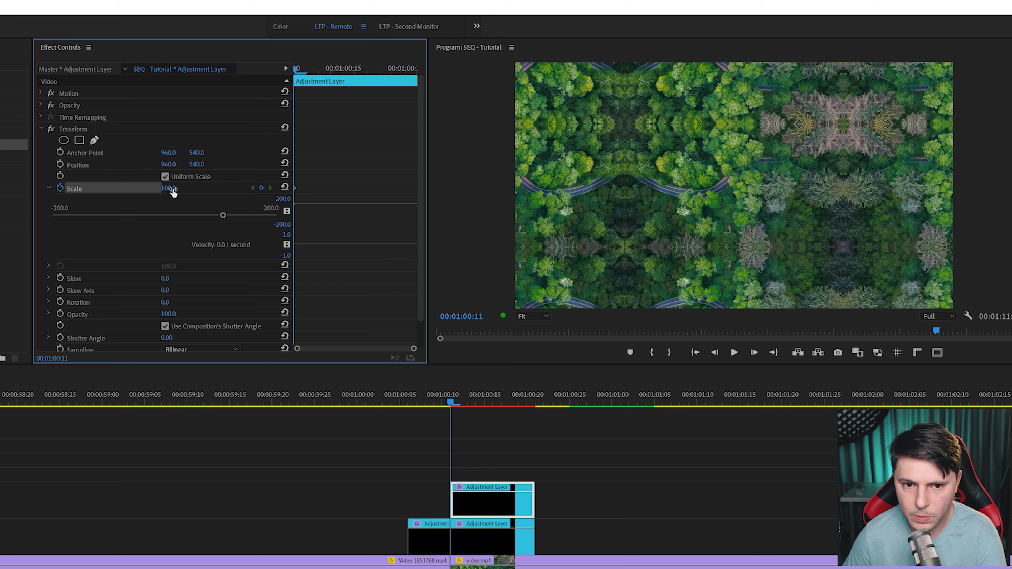
# Step: Change the first Scale keyframe's interpolation and add a Scale 200 keyframe at 00:01:00:20
pyautogui.moveTo(316, 200); pyautogui.dragTo(286, 175)
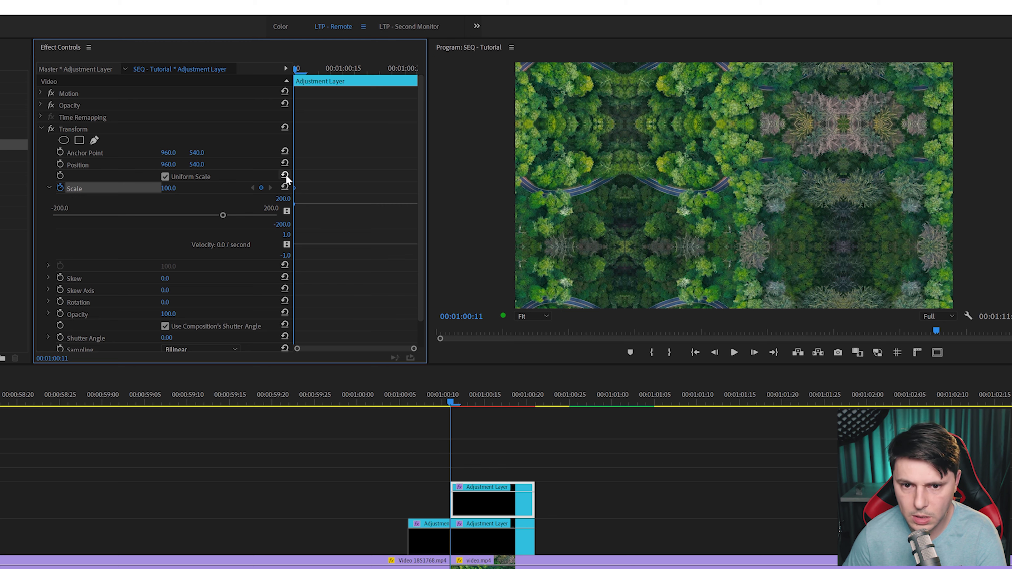
pyautogui.rightClick(295, 191)
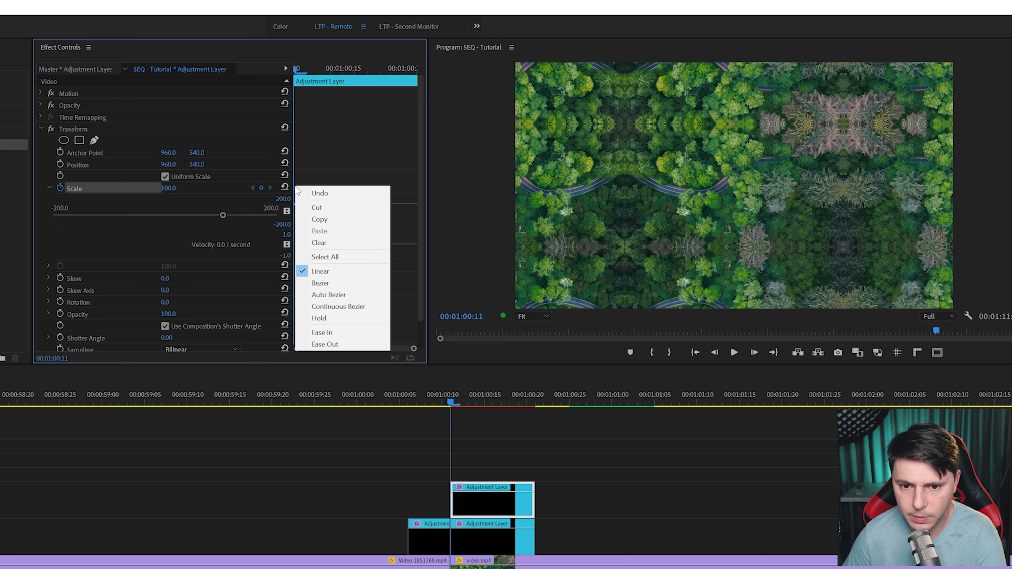
pyautogui.click(326, 312)
pyautogui.click(405, 69)
pyautogui.click(177, 188)
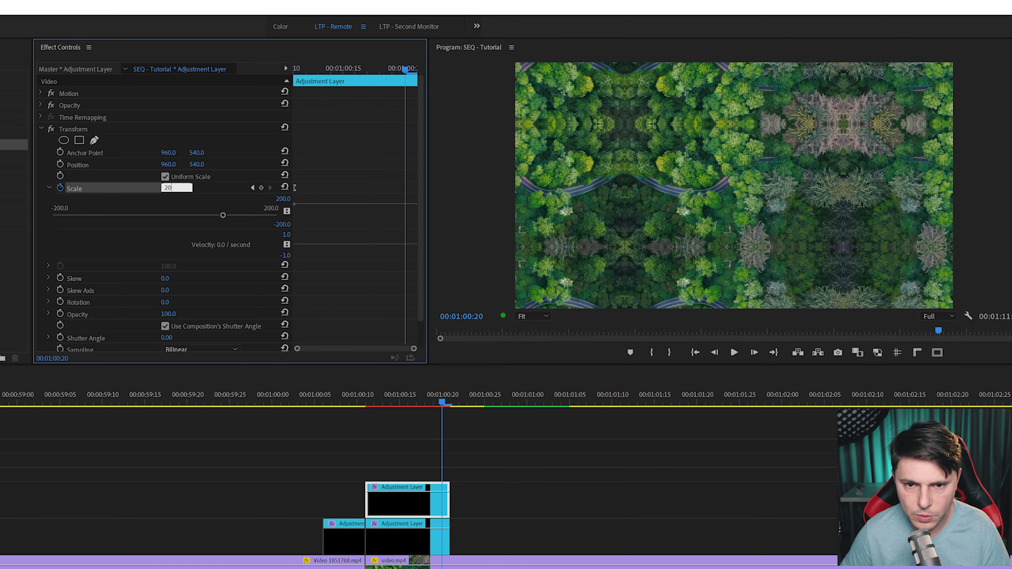
pyautogui.write('0.0')
pyautogui.press('Return')
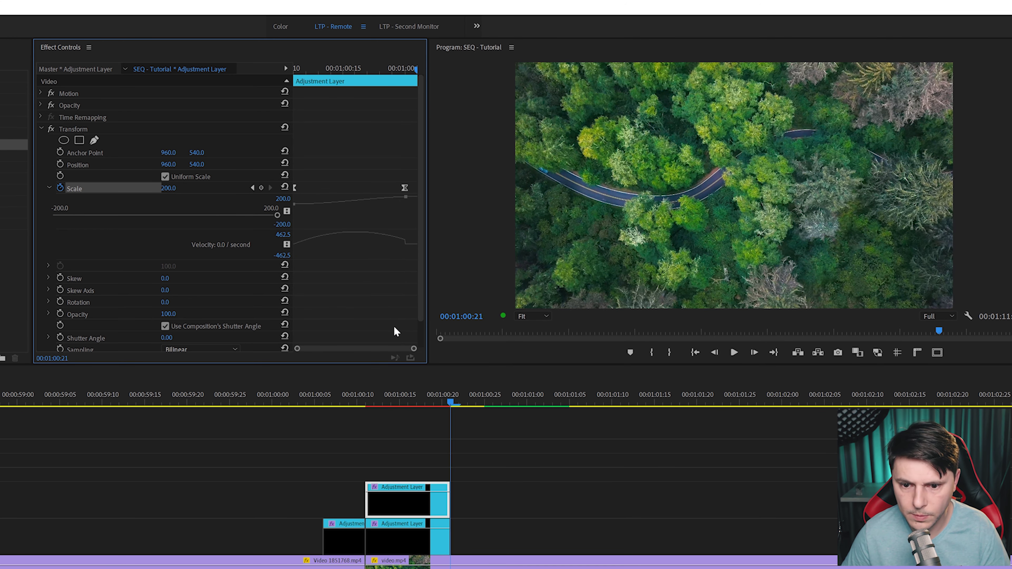
pyautogui.click(367, 403)
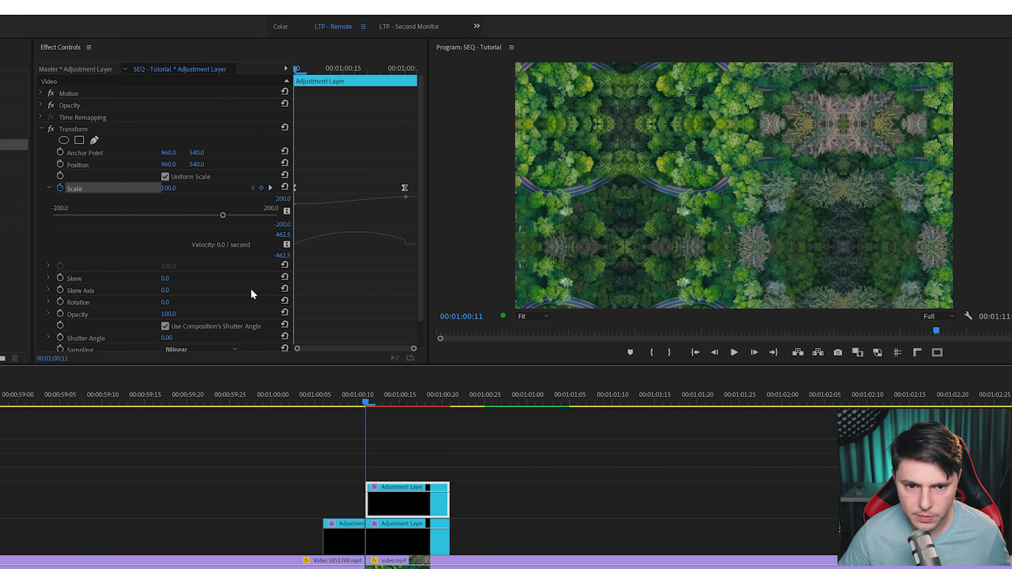
pyautogui.scroll(-1, 255, 298)
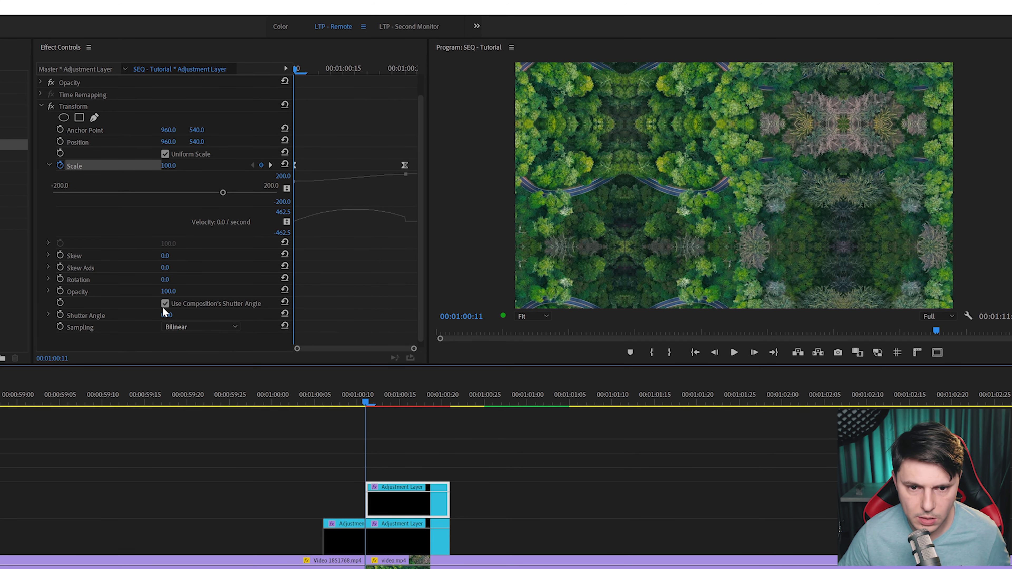
# Step: Turn off the composition's shutter angle and set Transform's Shutter Angle to 180
pyautogui.click(185, 308)
pyautogui.click(175, 315)
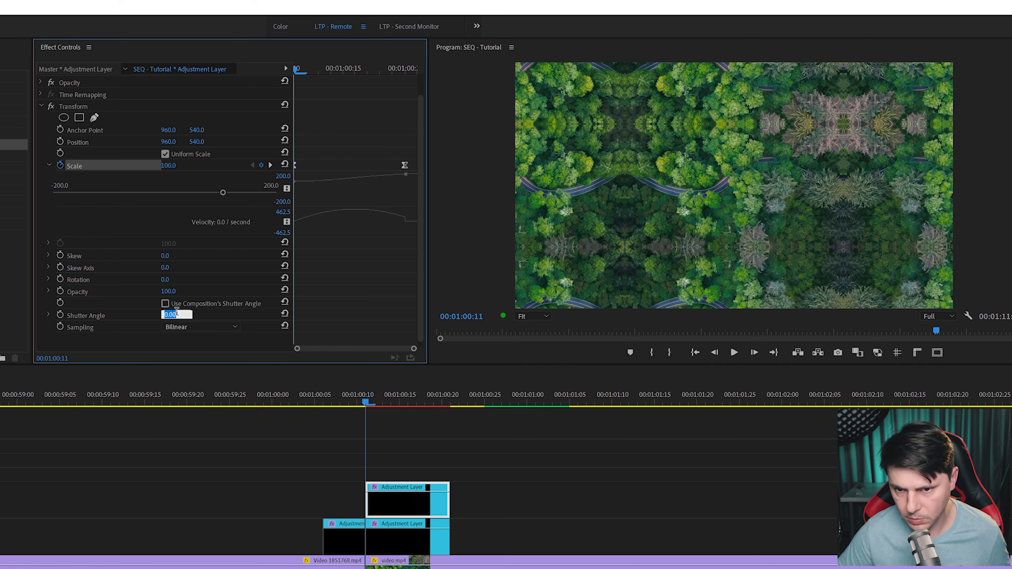
pyautogui.write('180')
pyautogui.press('Return')
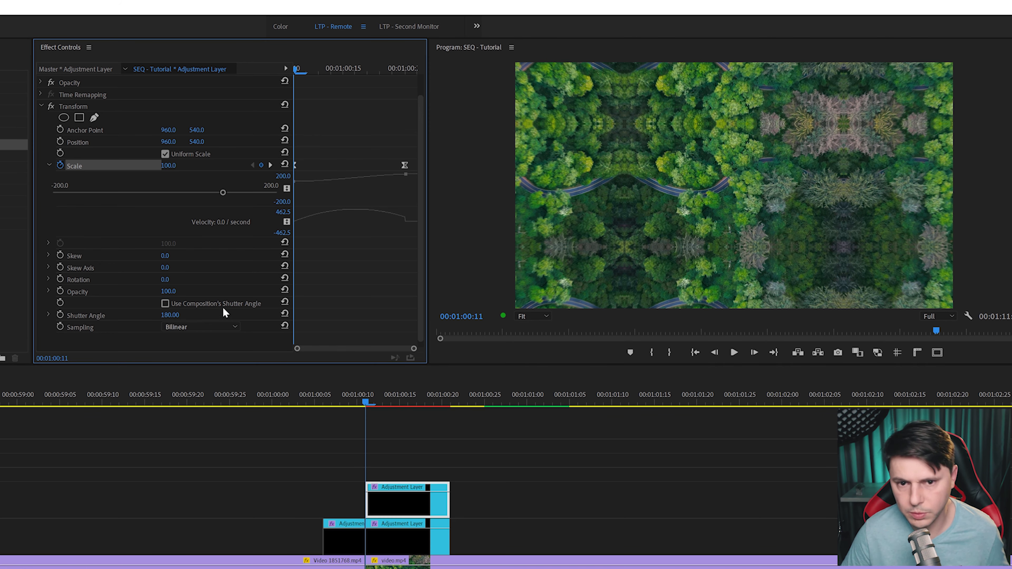
# Step: Adjust the Scale settings and scrub across the cut to preview the blurred zoom
pyautogui.moveTo(502, 286)
pyautogui.mouseDown()
pyautogui.moveTo(560, 289)
pyautogui.moveTo(499, 284)
pyautogui.mouseUp()
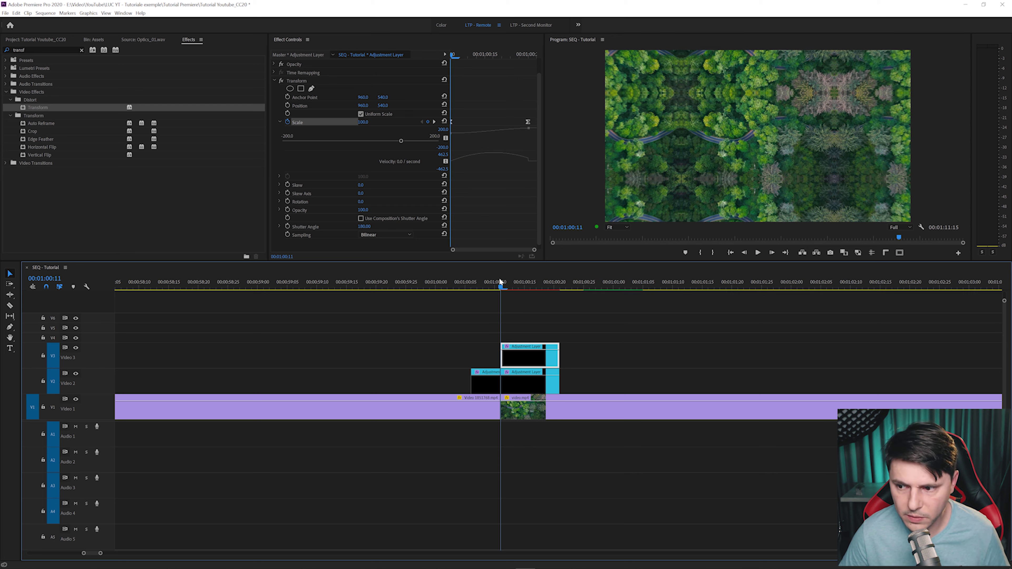
pyautogui.click(442, 157)
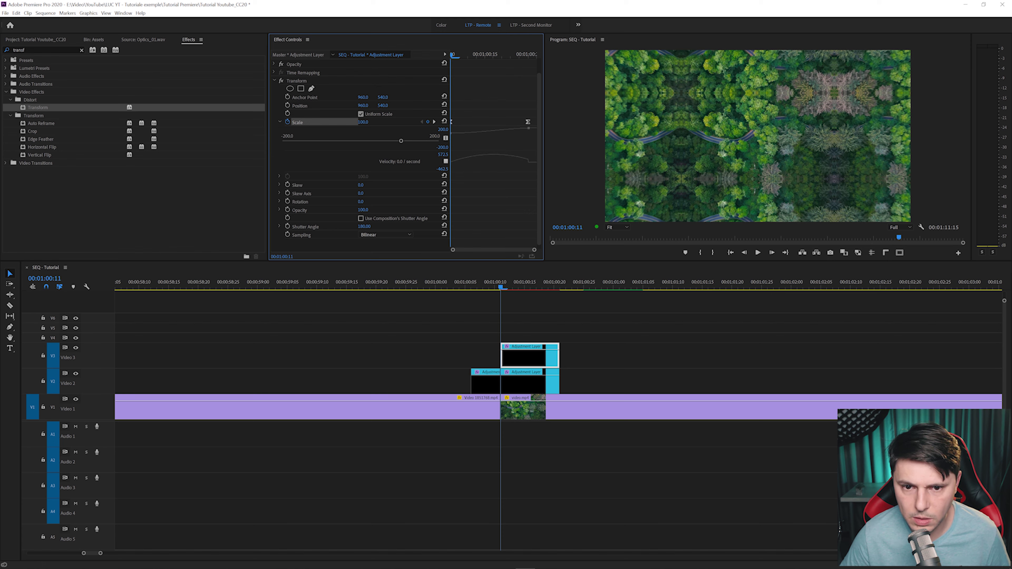
pyautogui.moveTo(500, 284); pyautogui.dragTo(515, 284)
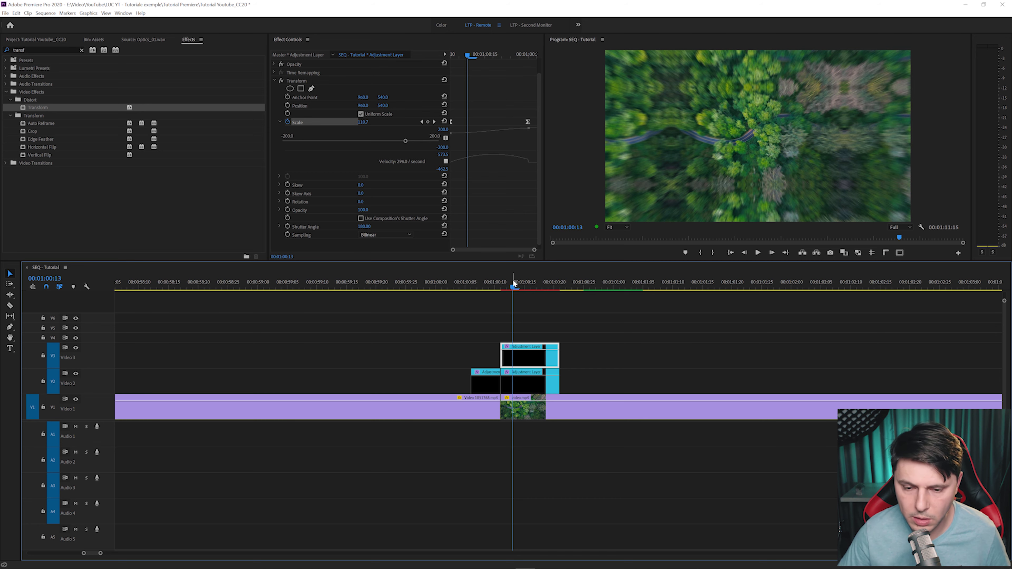
pyautogui.press('Up')
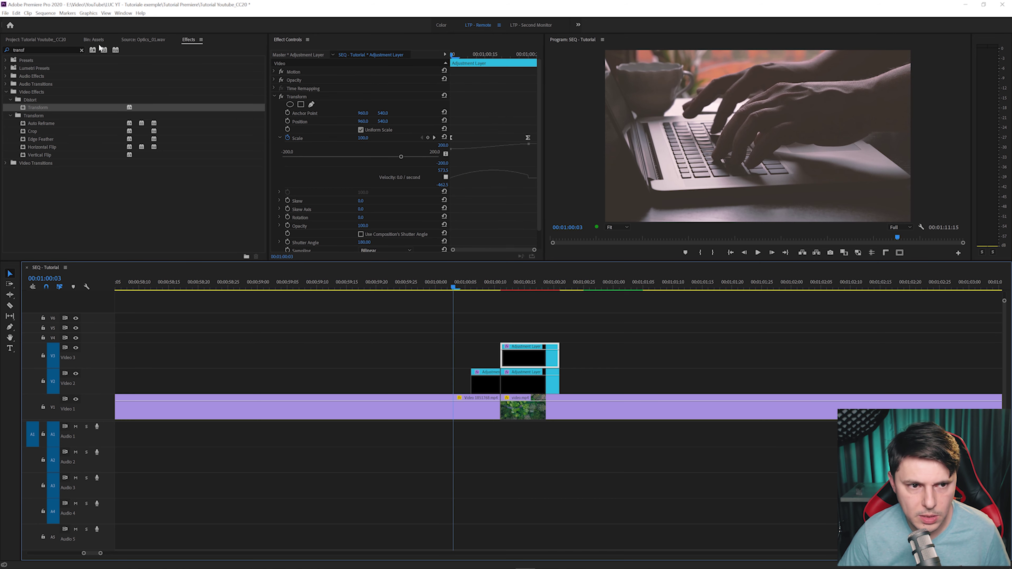
# Step: Place Optics_01.wav from the Assets bin on A1, nudged slightly before the transition
pyautogui.click(95, 40)
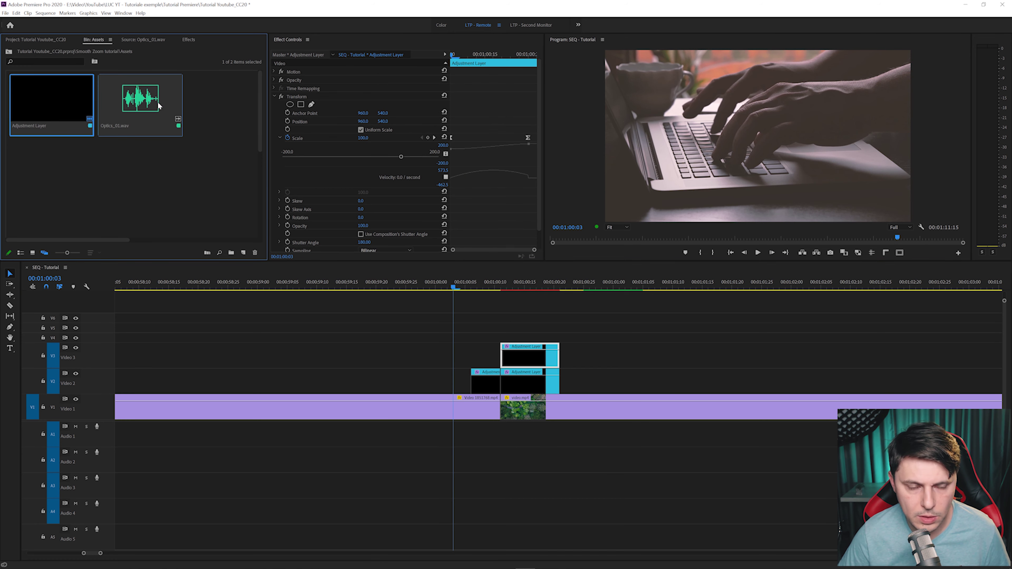
pyautogui.moveTo(159, 107); pyautogui.dragTo(503, 440)
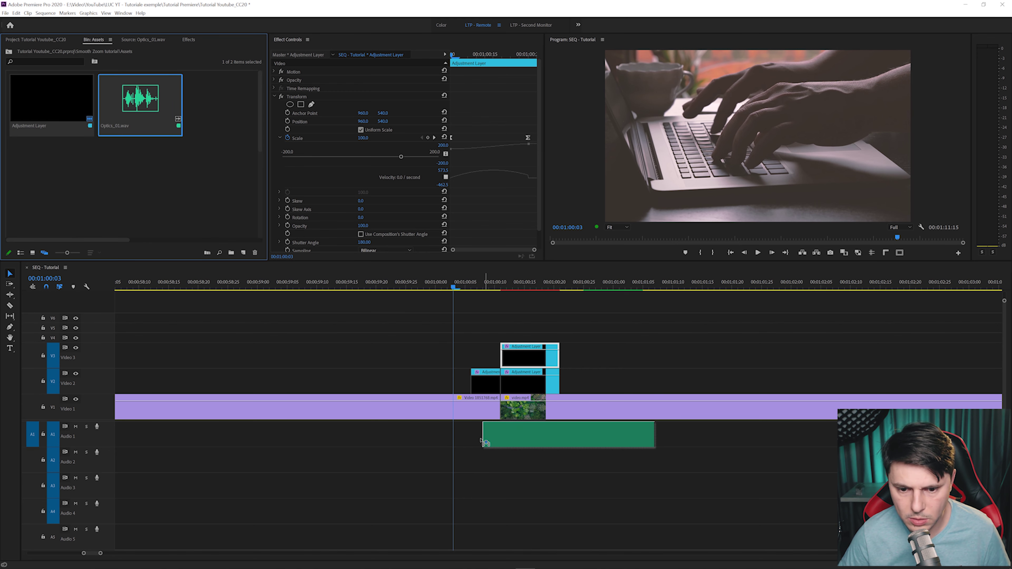
pyautogui.moveTo(503, 440); pyautogui.dragTo(497, 440)
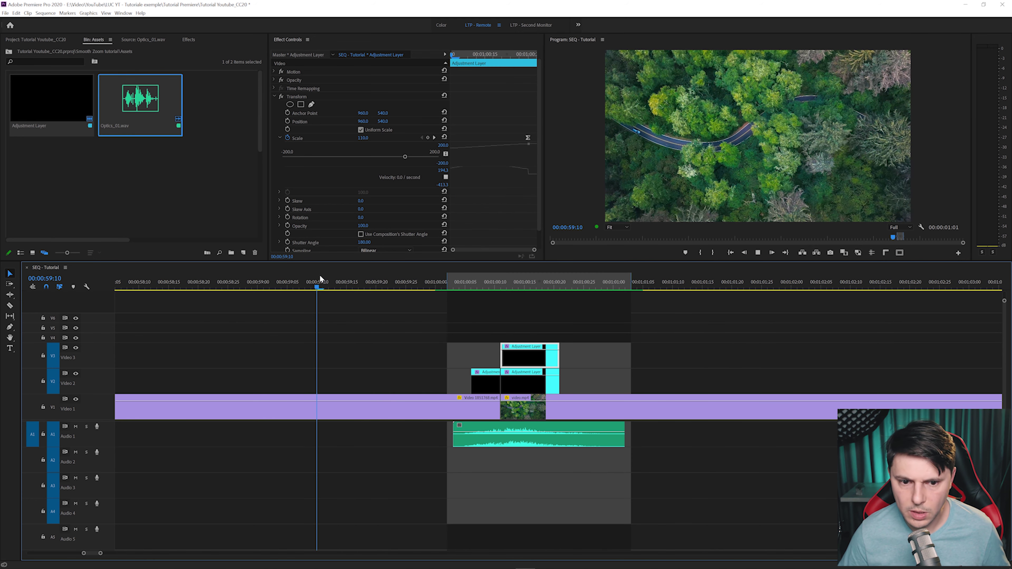
pyautogui.click(320, 276)
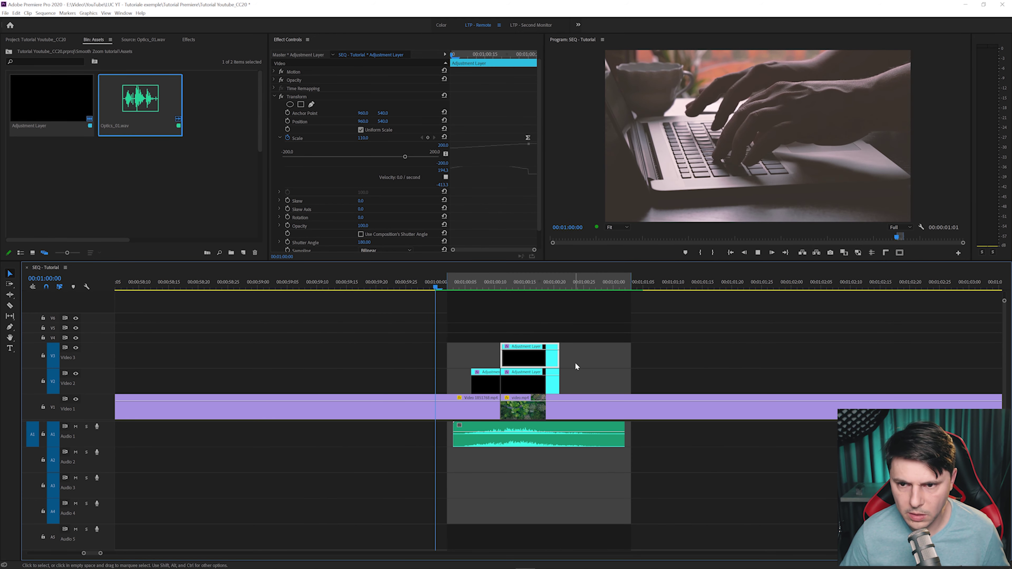
pyautogui.press('space')
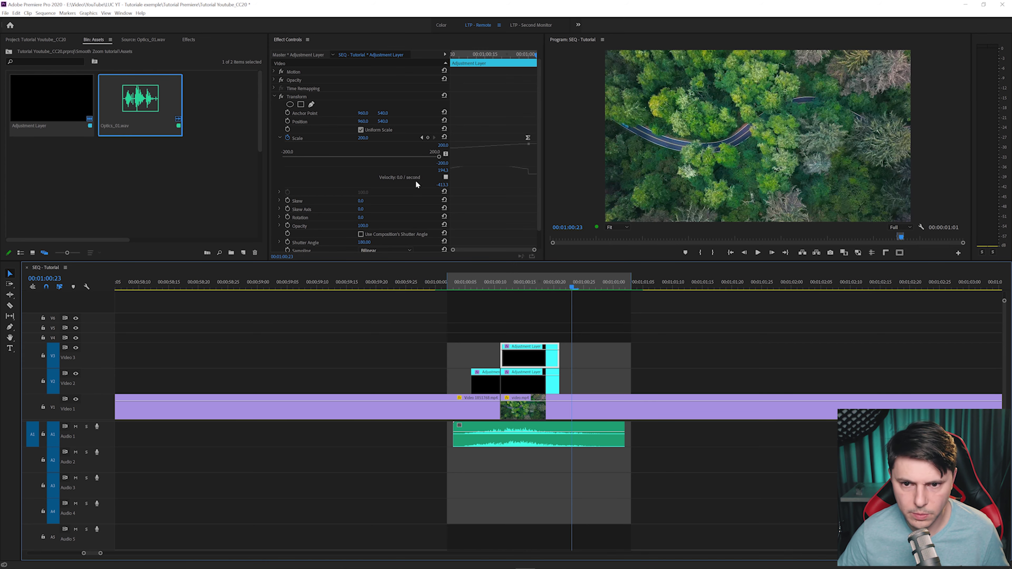
pyautogui.scroll(-1, 506, 189)
pyautogui.click(520, 286)
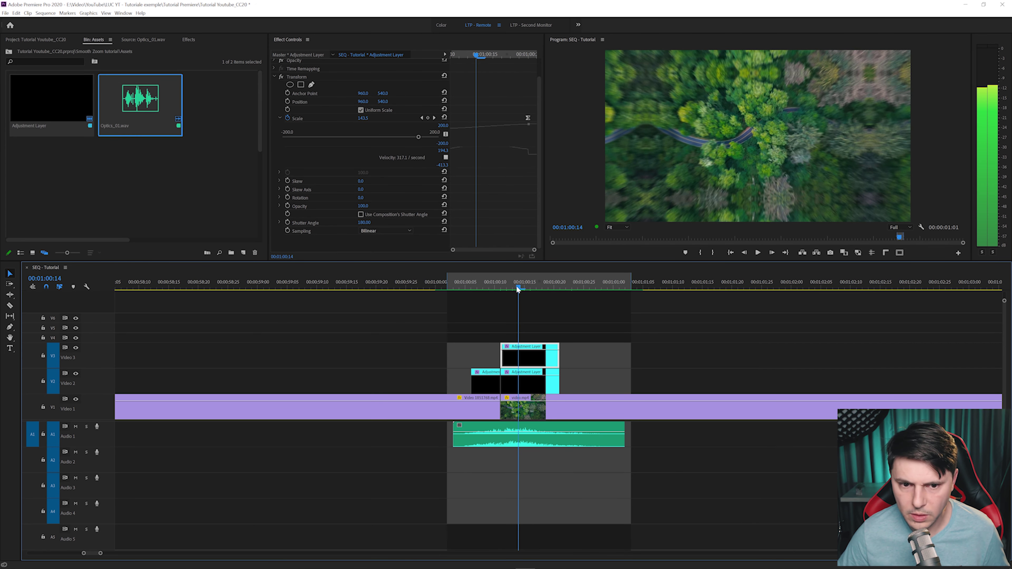
pyautogui.click(364, 223)
pyautogui.write('360')
pyautogui.press('Return')
pyautogui.press('Return')
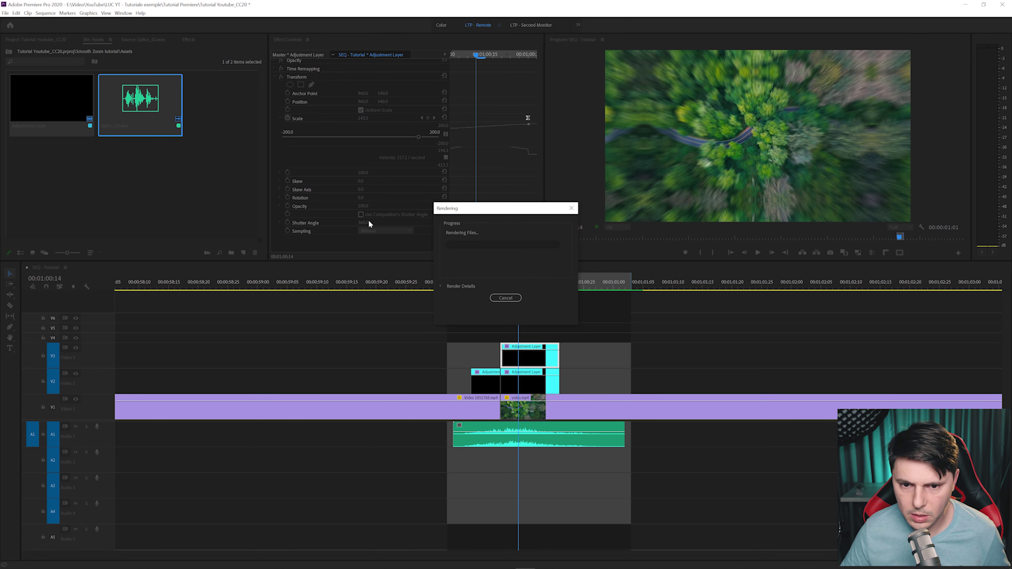
pyautogui.click(365, 280)
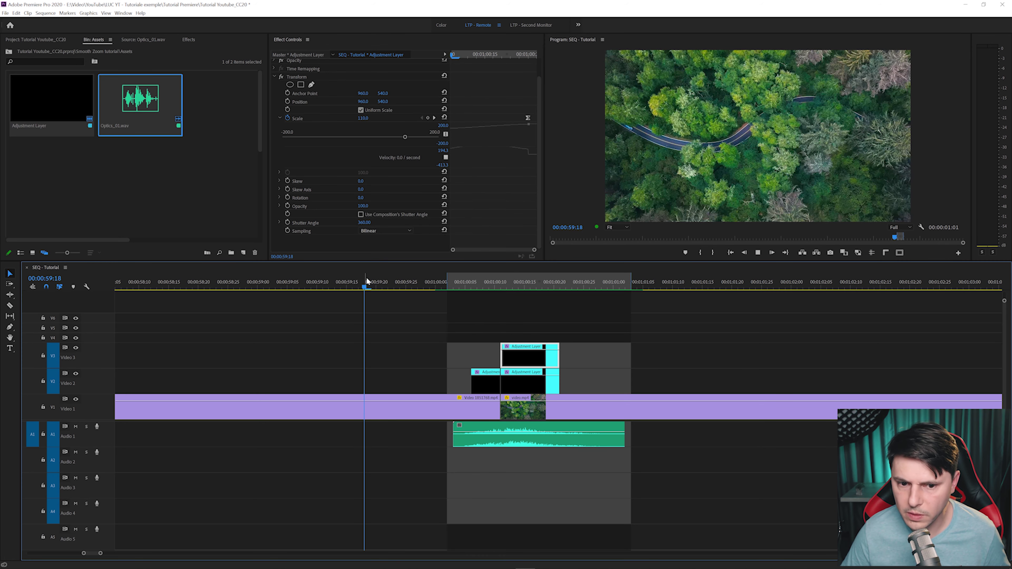
pyautogui.press('space')
pyautogui.moveTo(522, 284); pyautogui.dragTo(513, 290)
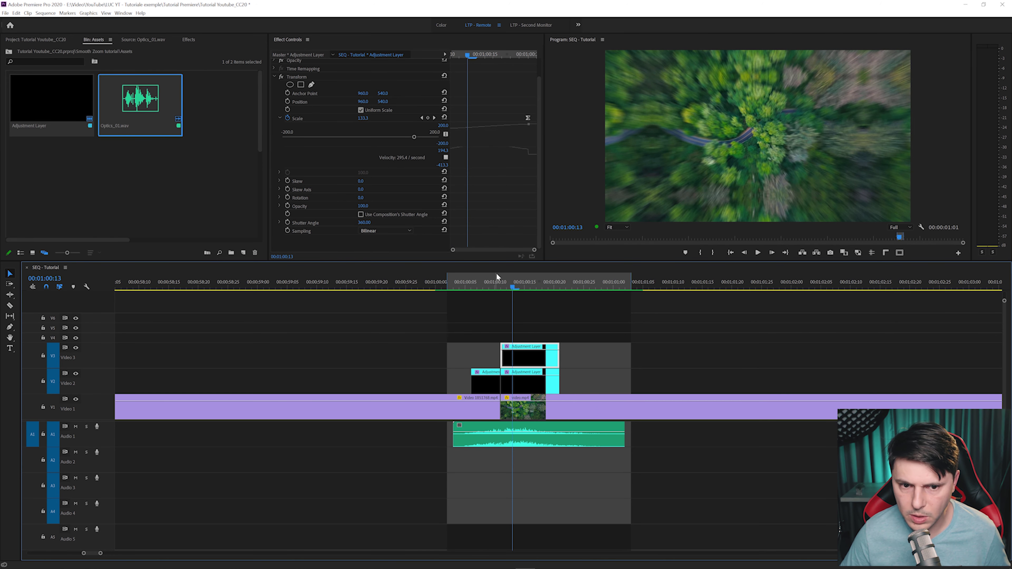
pyautogui.click(365, 223)
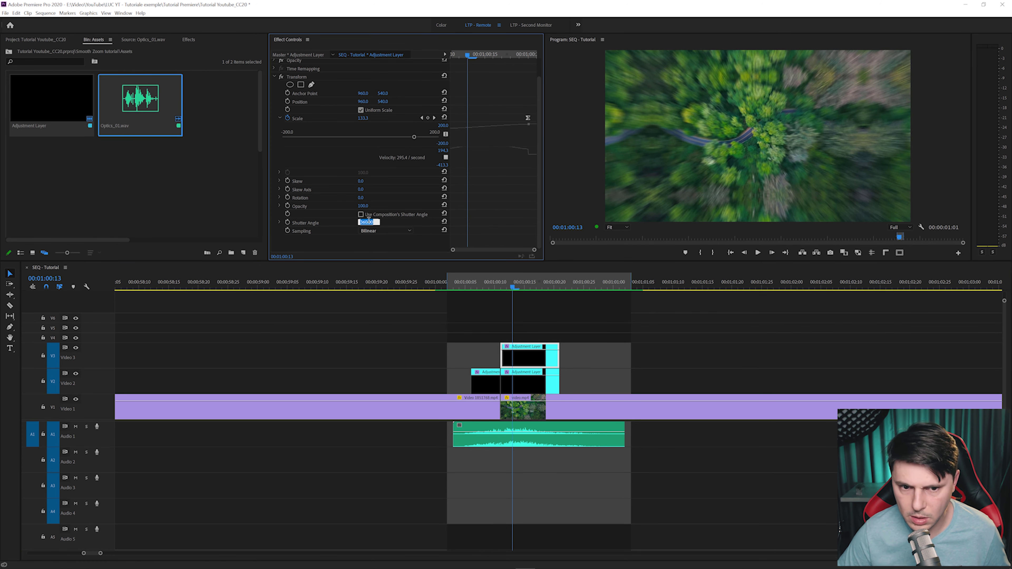
pyautogui.press('Return')
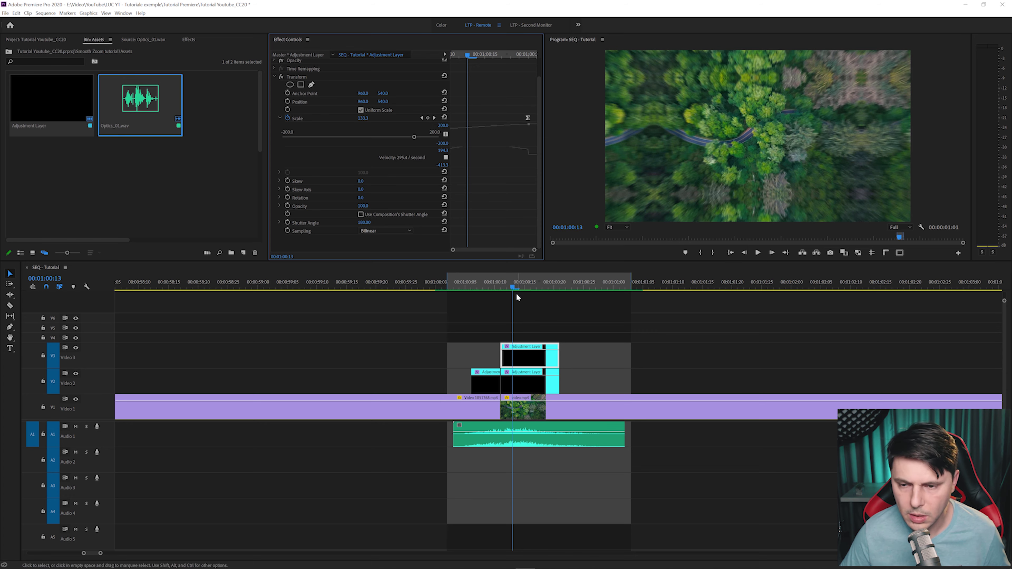
pyautogui.click(464, 282)
pyautogui.press('space')
pyautogui.click(464, 281)
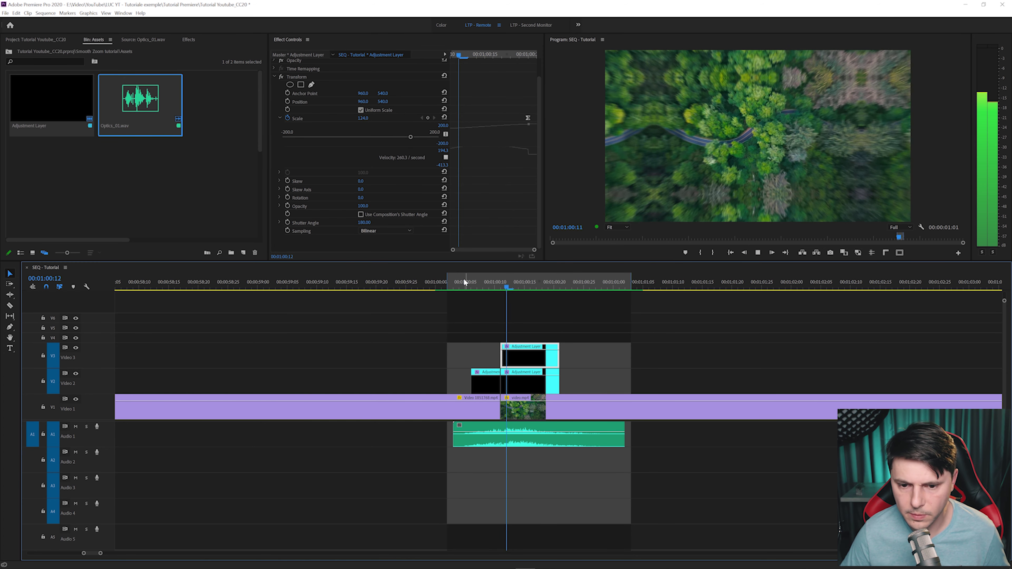
pyautogui.press('space')
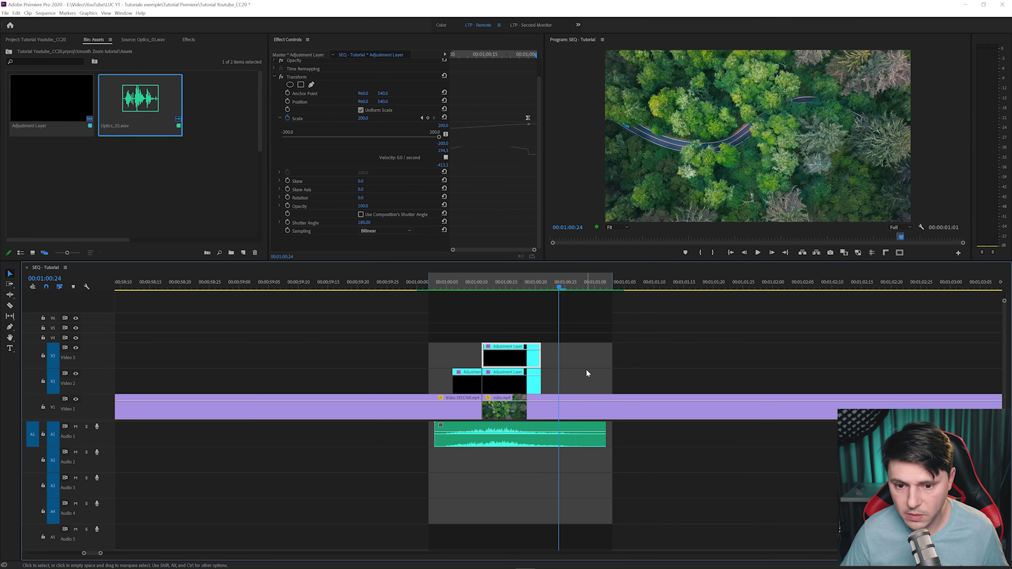
pyautogui.press('-')
pyautogui.press('-')
pyautogui.press('-')
pyautogui.moveTo(582, 454)
pyautogui.mouseDown()
pyautogui.moveTo(535, 338)
pyautogui.moveTo(574, 393)
pyautogui.mouseUp()
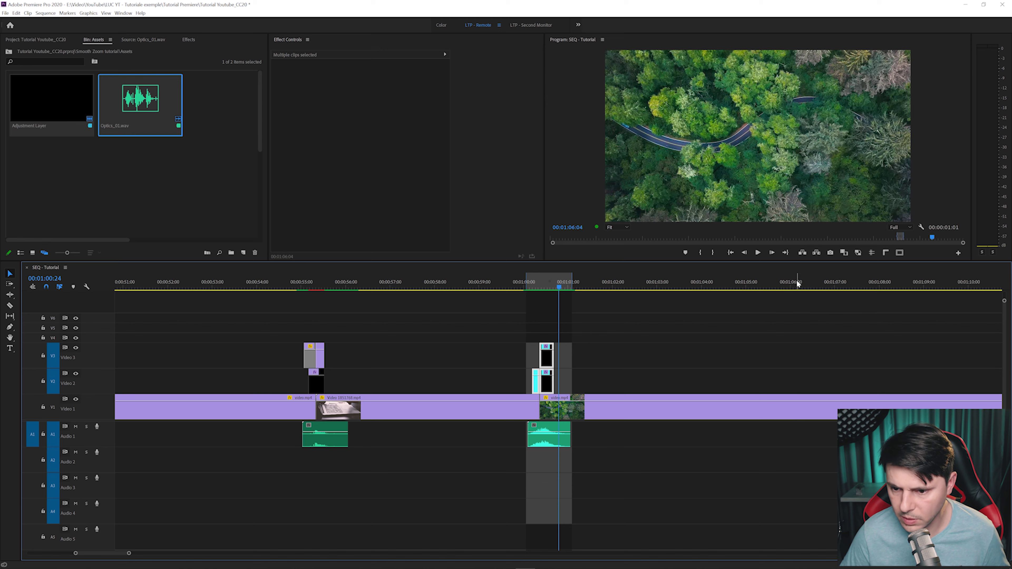
# Step: Cut the forest footage near 00:01:06 and paste the adjustment layers straddling the new cut
pyautogui.hotkey('ctrl', 'k')
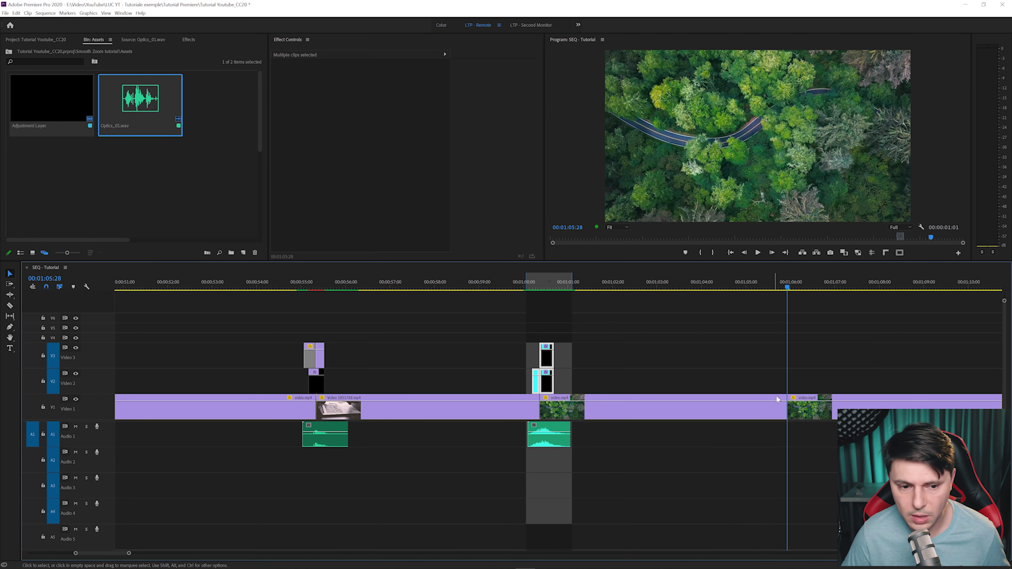
pyautogui.hotkey('ctrl', 'v')
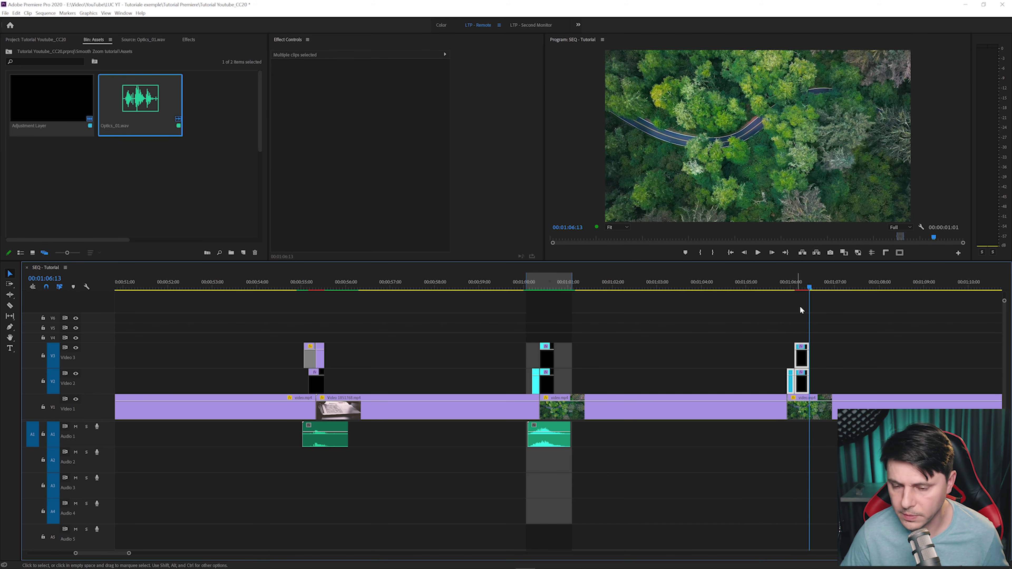
pyautogui.press('=')
pyautogui.press('=')
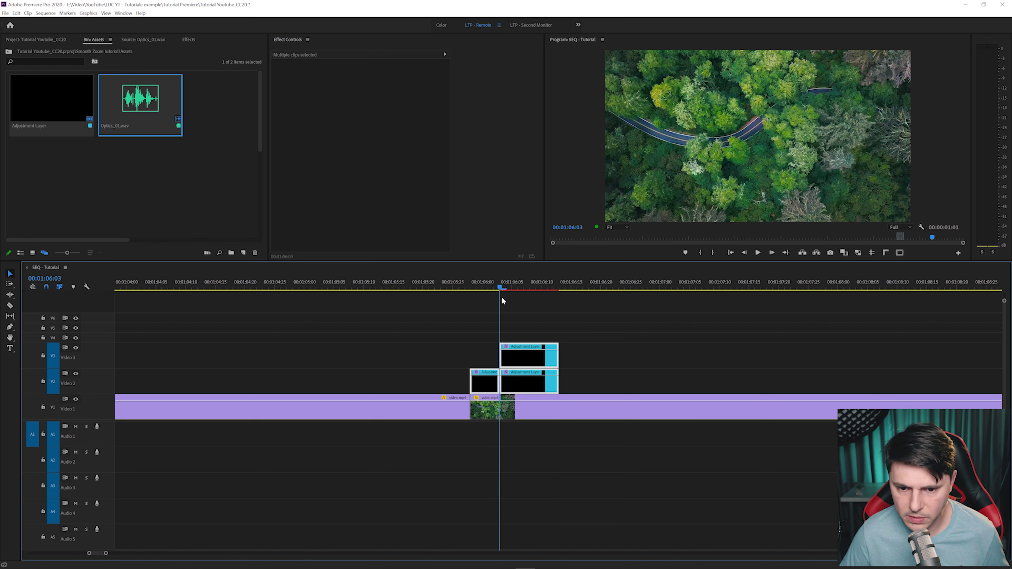
pyautogui.moveTo(474, 326)
pyautogui.mouseDown()
pyautogui.moveTo(555, 395)
pyautogui.moveTo(513, 391)
pyautogui.mouseUp()
pyautogui.press('-')
pyautogui.press('-')
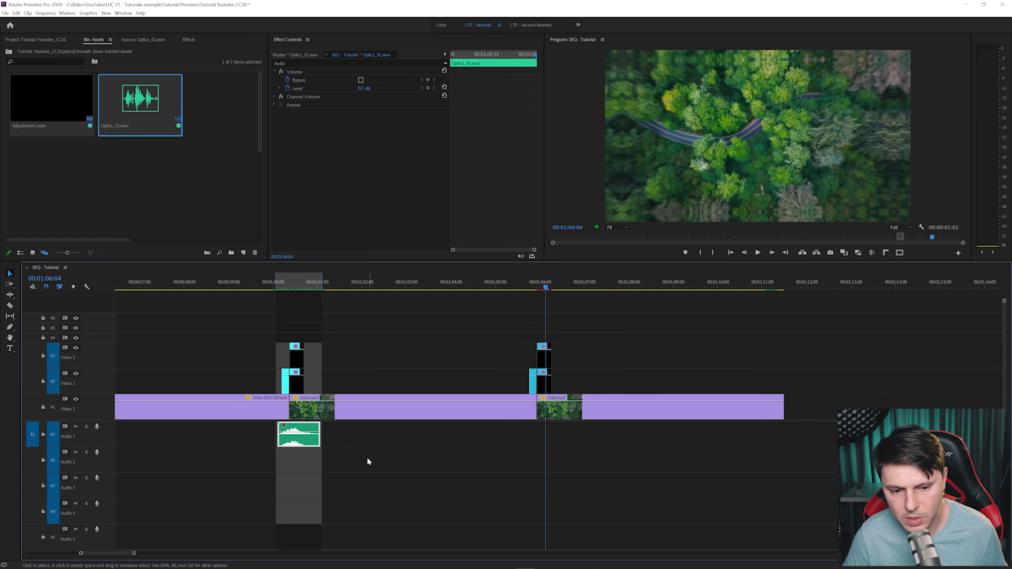
# Step: Copy the Optics_01.wav whoosh on A1 to sit under the second cut
pyautogui.moveTo(301, 442); pyautogui.dragTo(543, 442)
pyautogui.press('=')
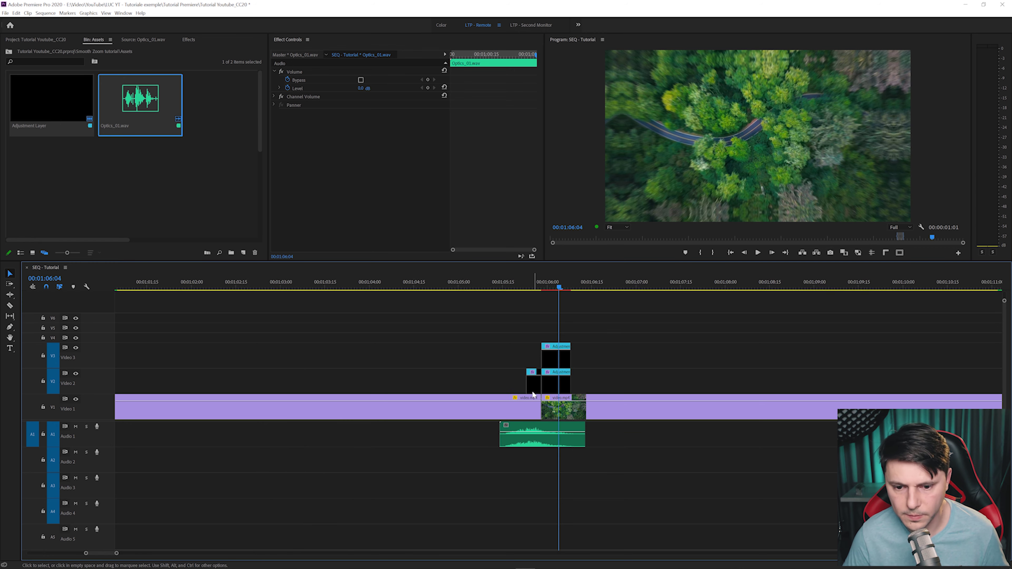
pyautogui.press('=')
pyautogui.press('=')
pyautogui.press('-')
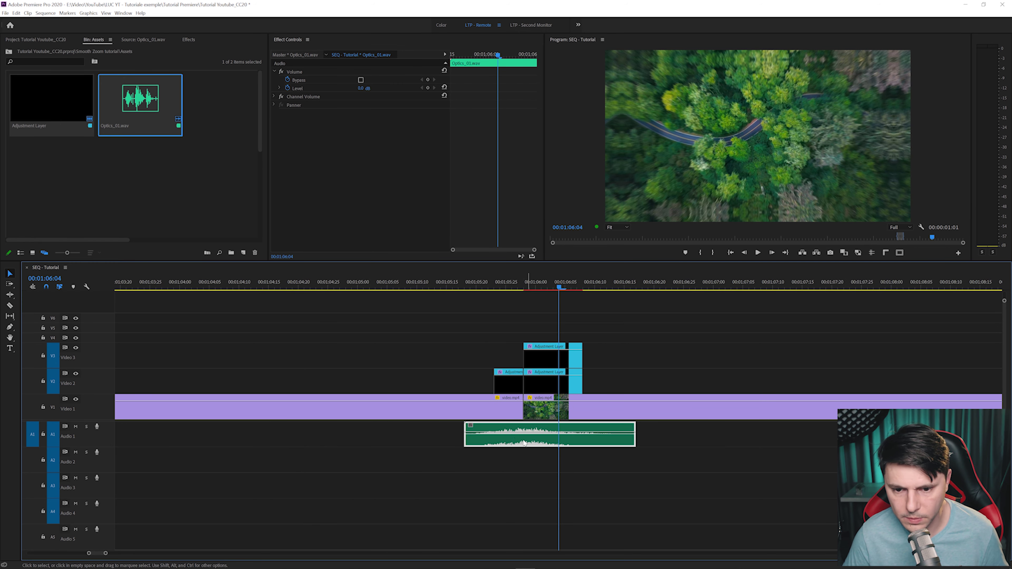
pyautogui.press('-')
pyautogui.press('-')
pyautogui.press('-')
# Step: Play back the second zoom transition twice to check the whoosh and blur
pyautogui.click(418, 287)
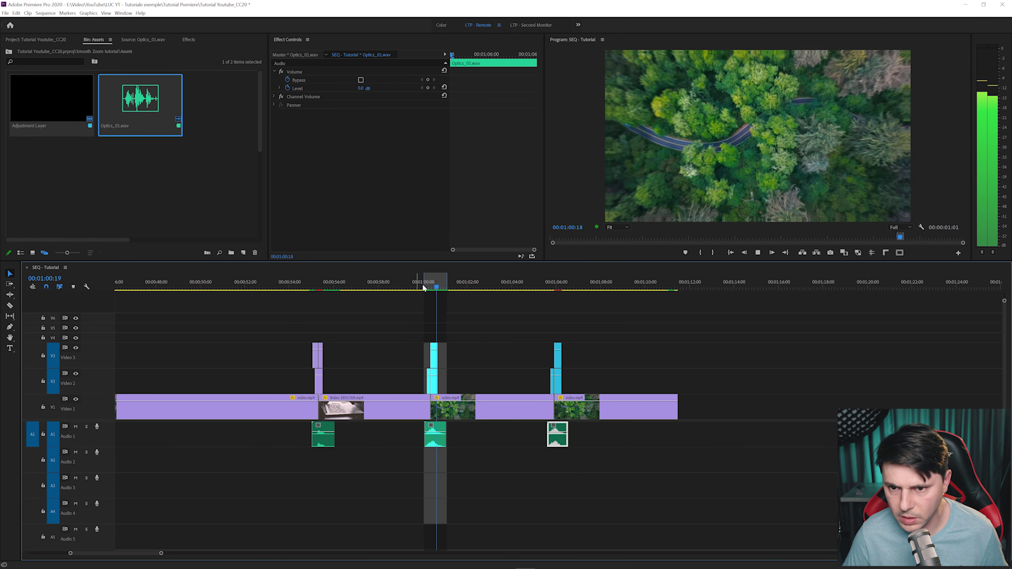
pyautogui.click(545, 285)
pyautogui.press('space')
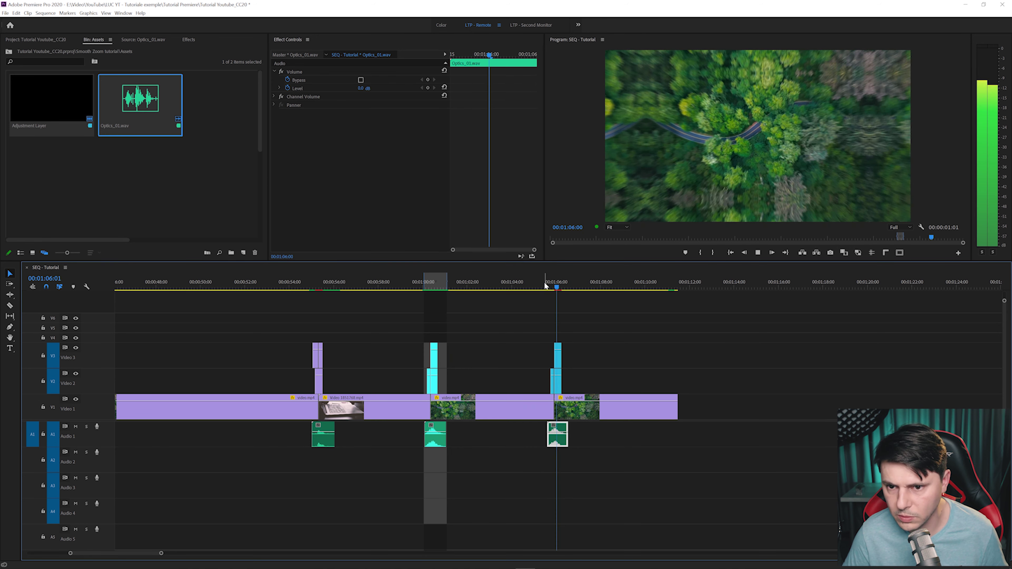
pyautogui.click(547, 284)
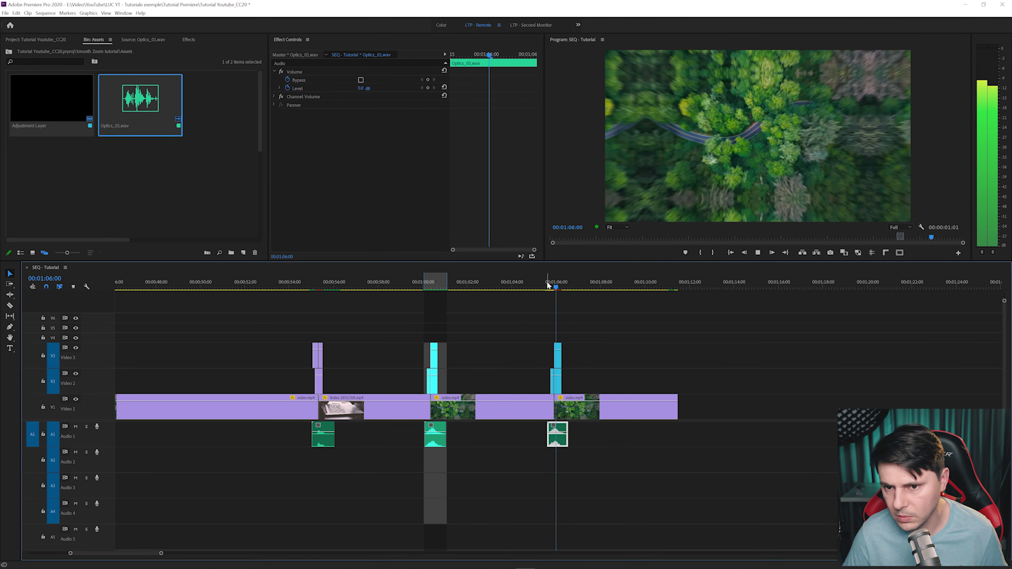
pyautogui.press('space')
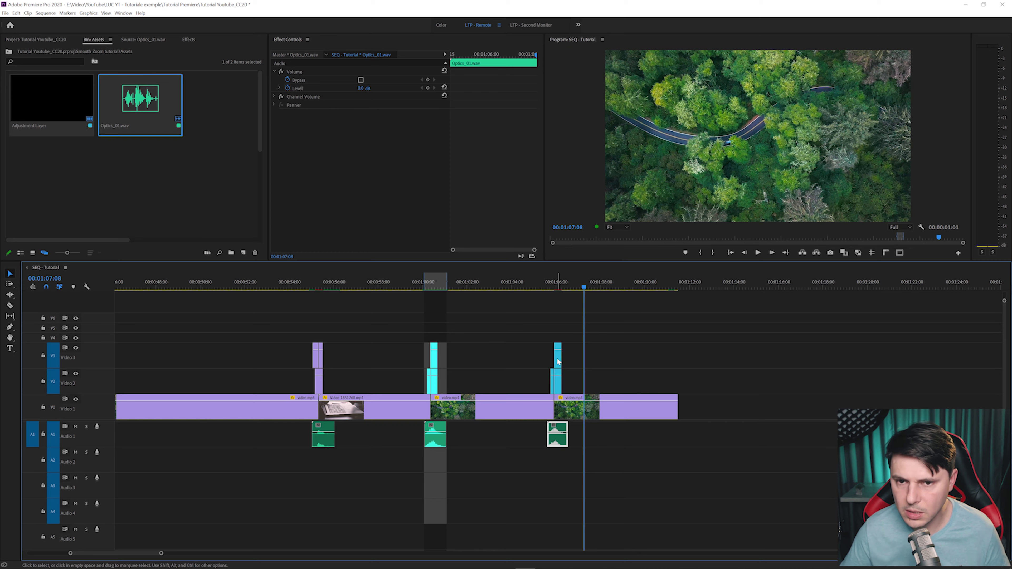